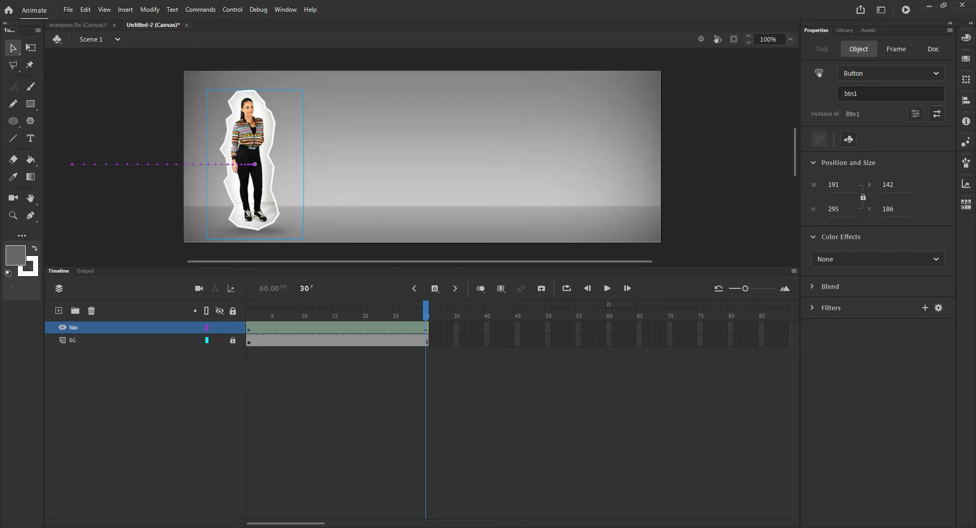
Switch to the browser, open the sample marquee page and try the first figure's product panel and the marquee's replay control
left_click(336, 493)
left_click(304, 8)
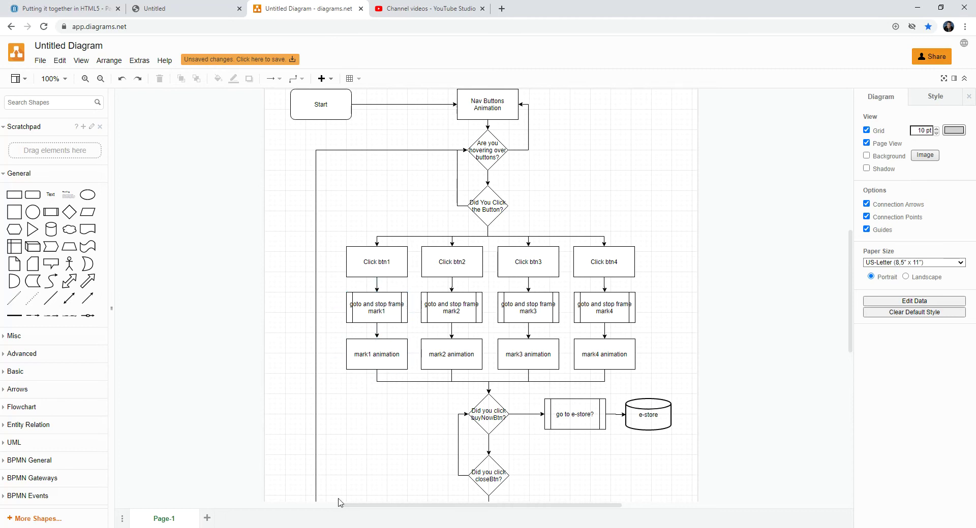
left_click(197, 10)
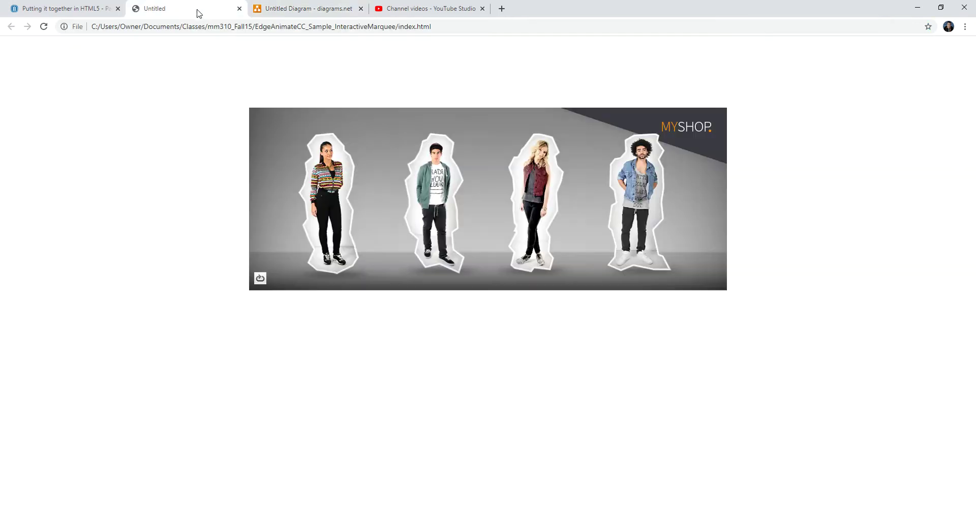
left_click(333, 186)
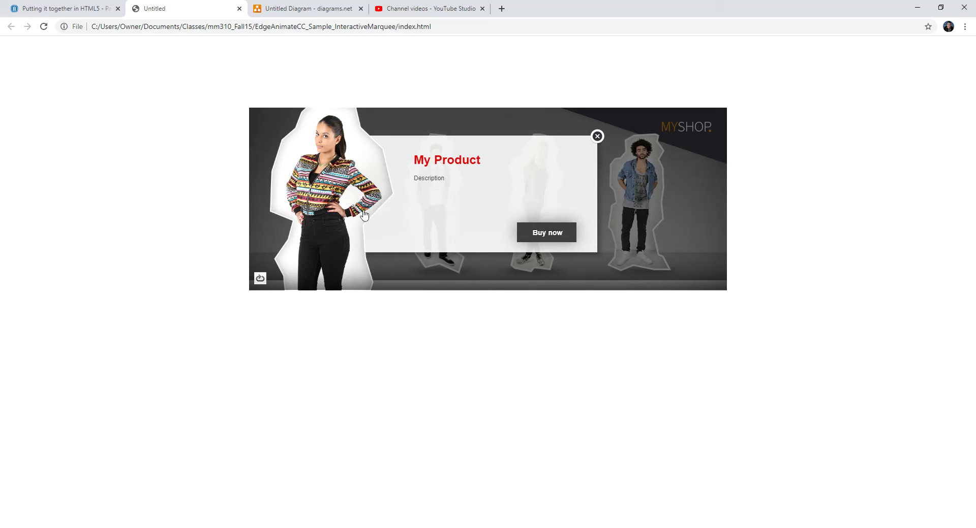
left_click(260, 278)
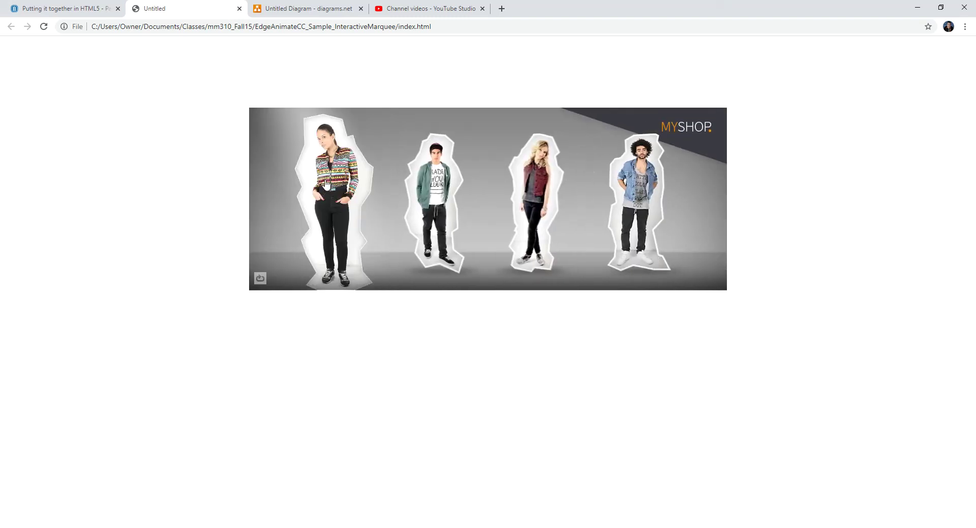
left_click(325, 187)
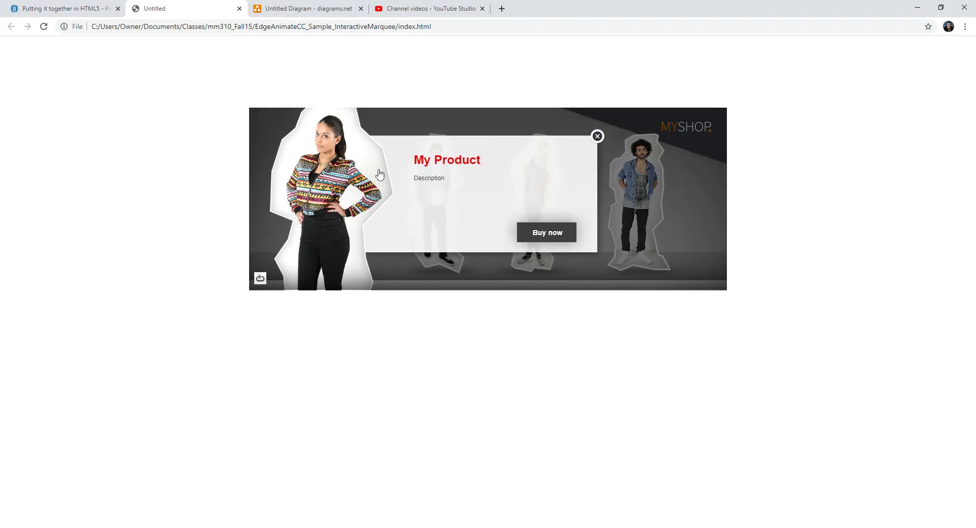
Examine how the first figure's product panel opens and closes in the sample marquee
left_click(328, 193)
left_click(327, 192)
left_click(329, 201)
left_click(329, 203)
left_click(325, 206)
left_click(325, 205)
left_click(341, 204)
left_click(336, 202)
left_click(356, 189)
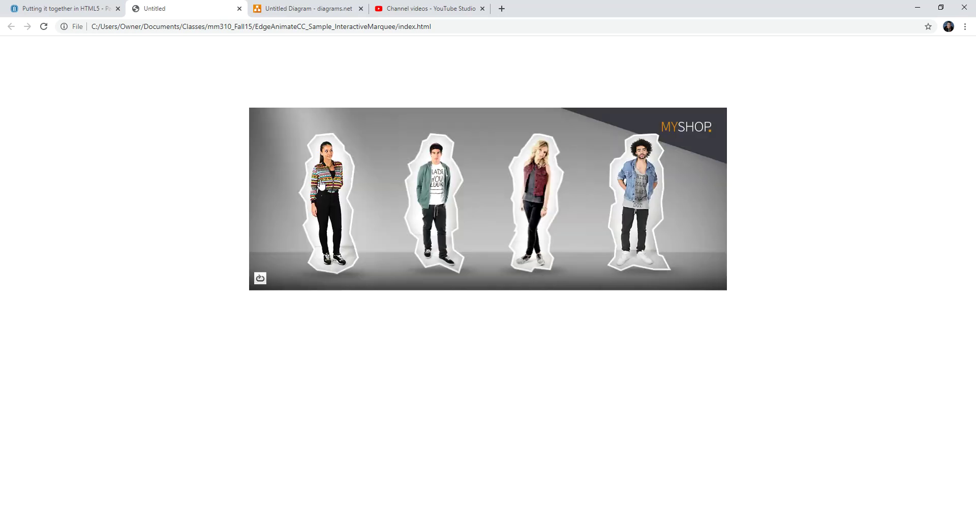
left_click(323, 192)
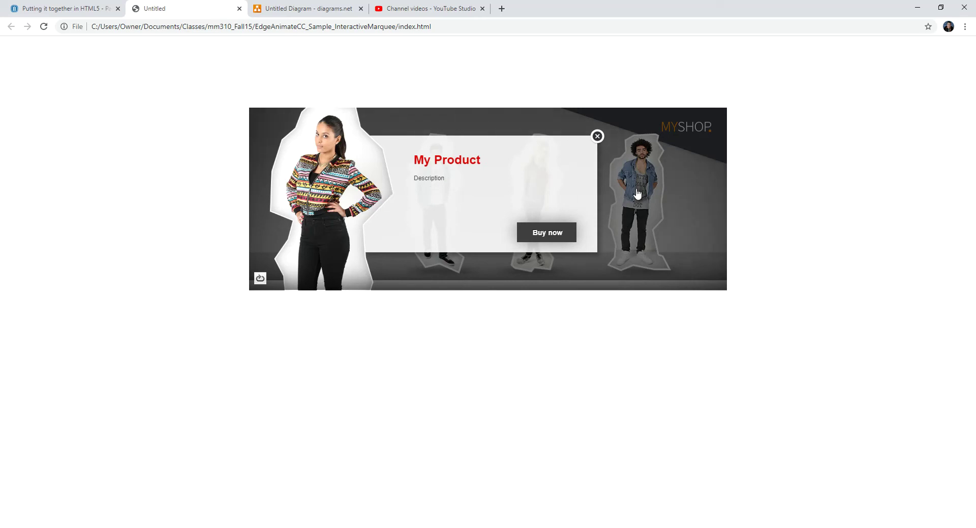
left_click(348, 197)
left_click(296, 191)
left_click(597, 137)
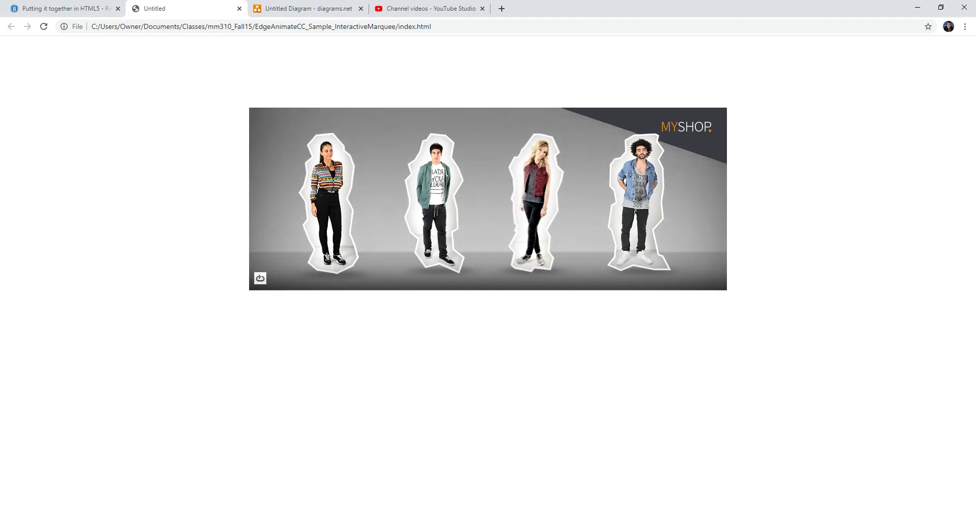
mouse_move(386, 527)
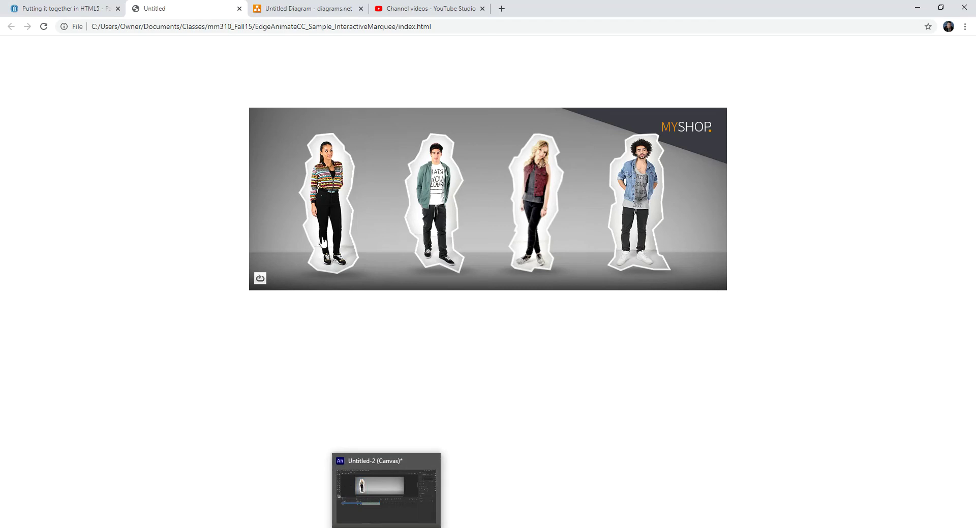
left_click(333, 206)
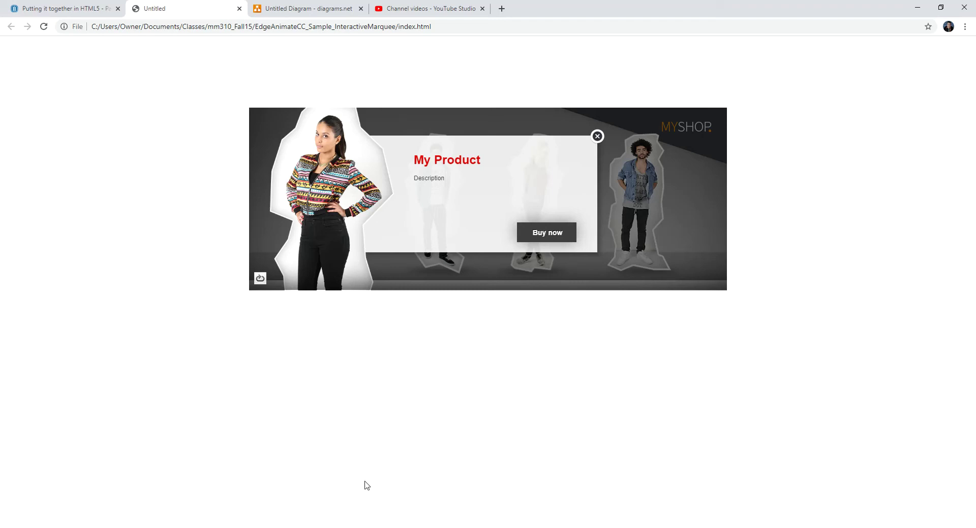
Review the flowchart branch from btn1 to the mark1 frame in the diagrams.net diagram
left_click(281, 9)
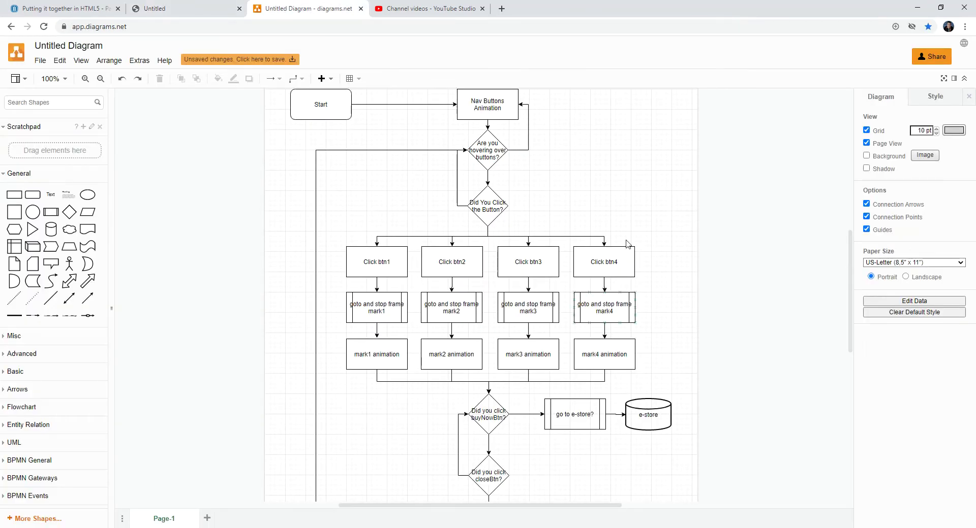
left_click(386, 315)
Switch to Animate and add a new layer named Marquee above the Nav layer
key("alt+Tab")
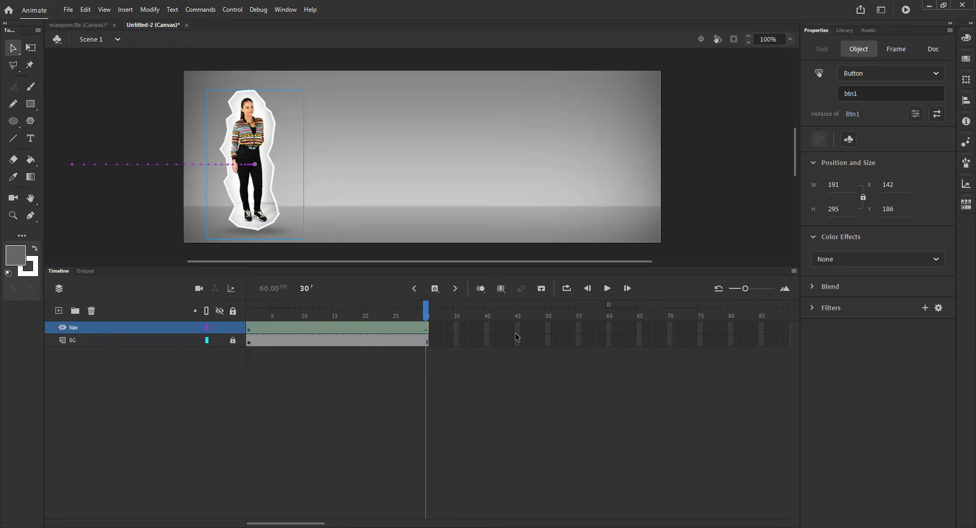
left_click(59, 311)
double_click(79, 328)
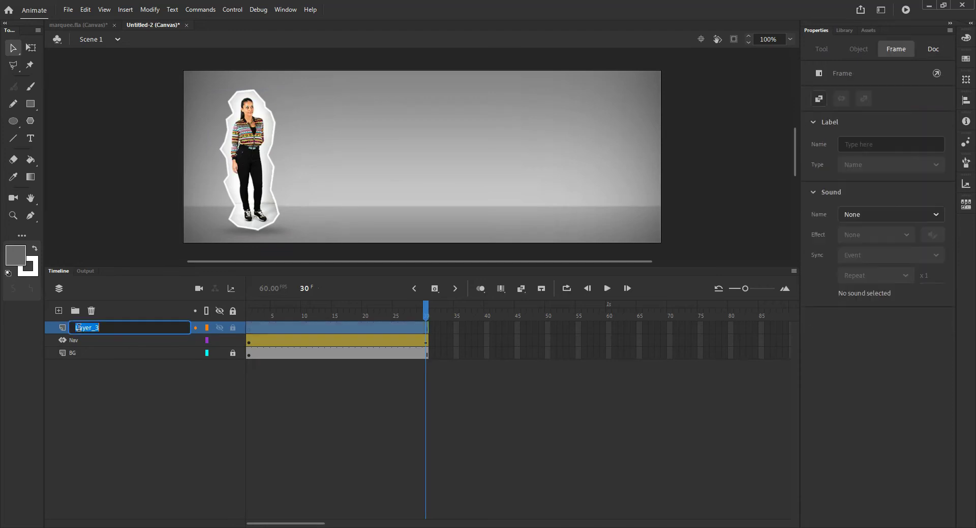
type("Marquee")
key("Return")
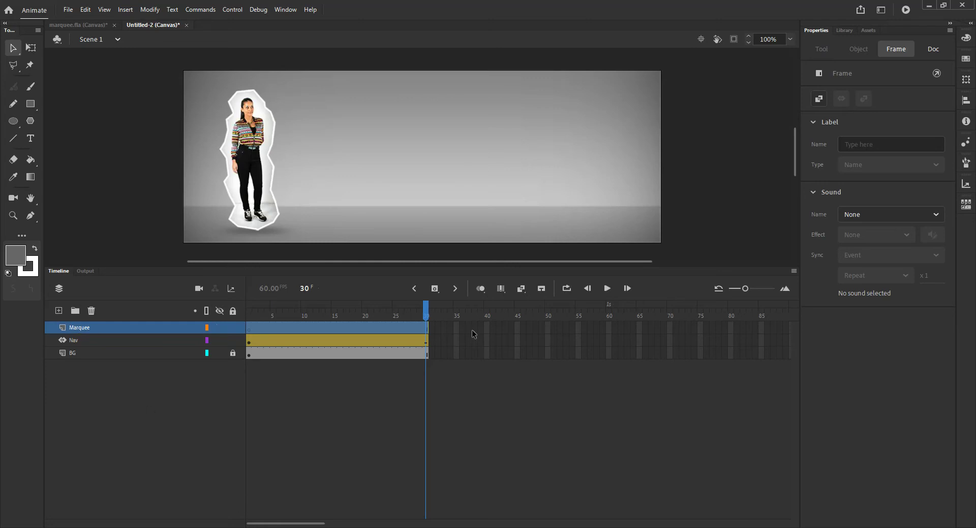
Extend the Marquee, Nav and BG layers to frame 40 and clear the selection
left_click(487, 333)
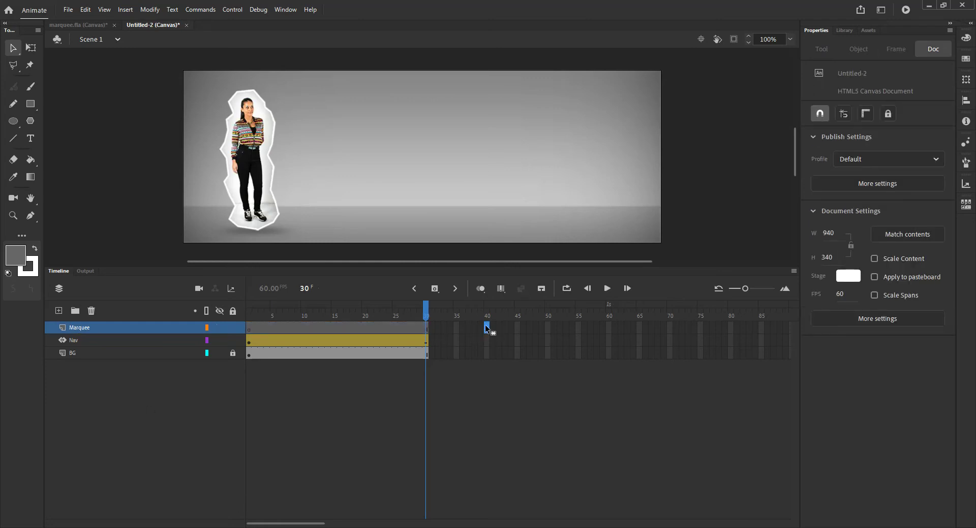
left_click(487, 354)
left_click_drag(489, 334, 488, 326)
key("F5")
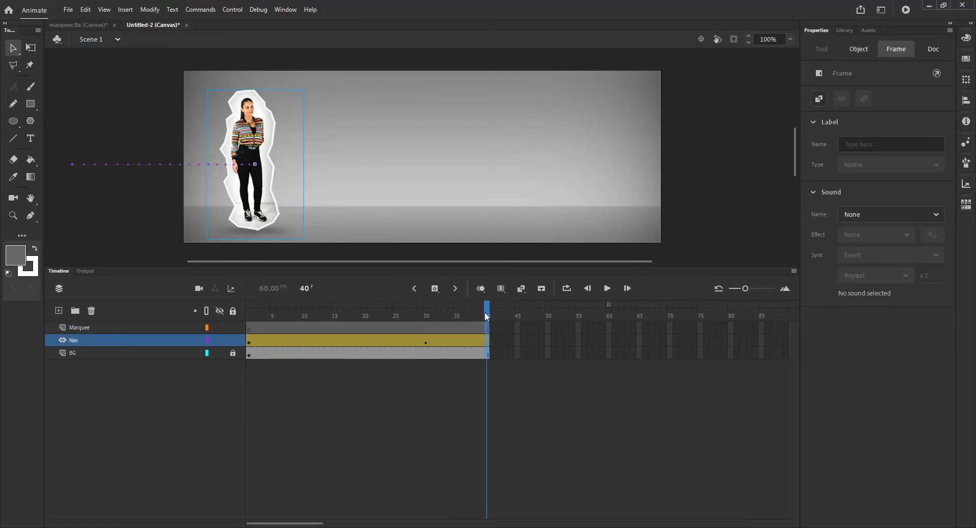
key("ctrl+shift+a")
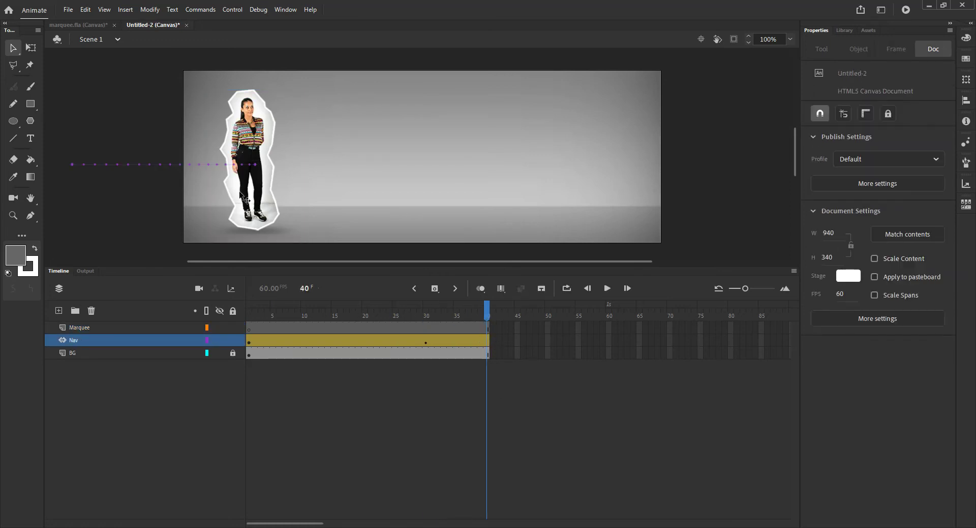
Insert a blank keyframe at frame 40 of the Marquee layer
left_click(487, 329)
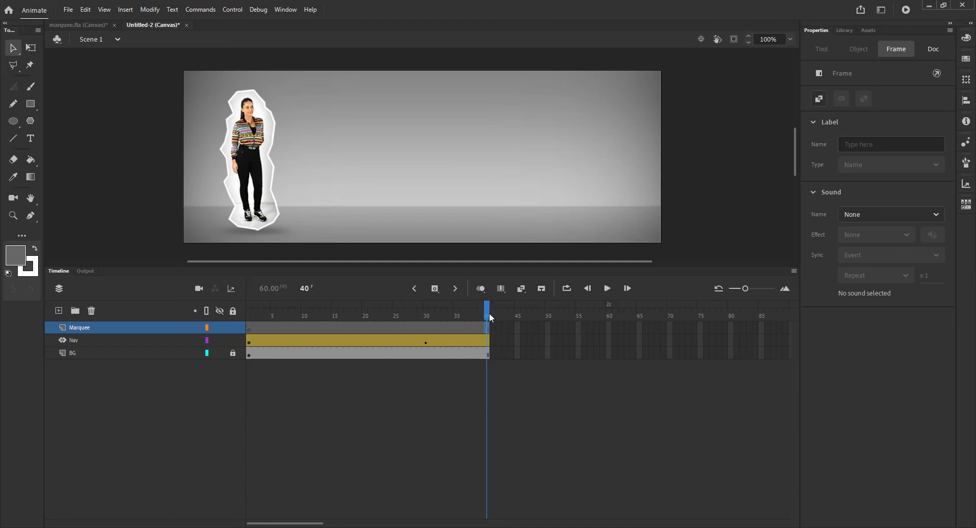
left_click(436, 290)
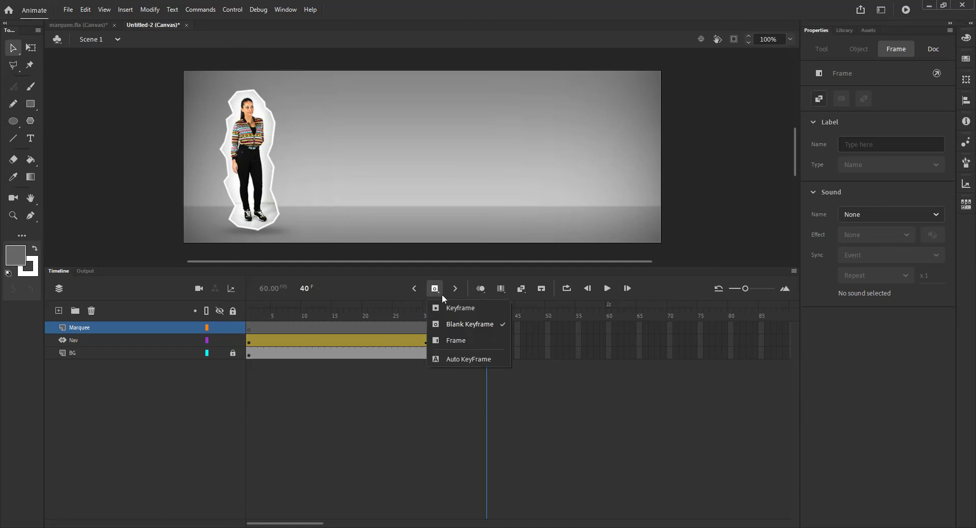
left_click(458, 324)
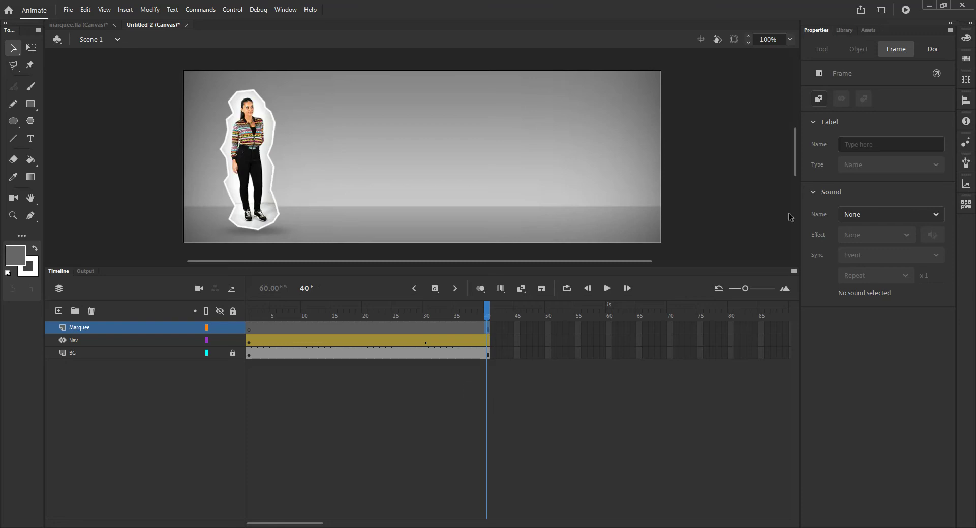
left_click(499, 366)
left_click_drag(486, 313, 462, 311)
left_click(487, 328)
left_click(526, 377)
left_click(487, 328)
Label the Marquee layer's keyframe at frame 40 as mark1Frame
left_click(859, 142)
left_click(486, 328)
left_click(852, 144)
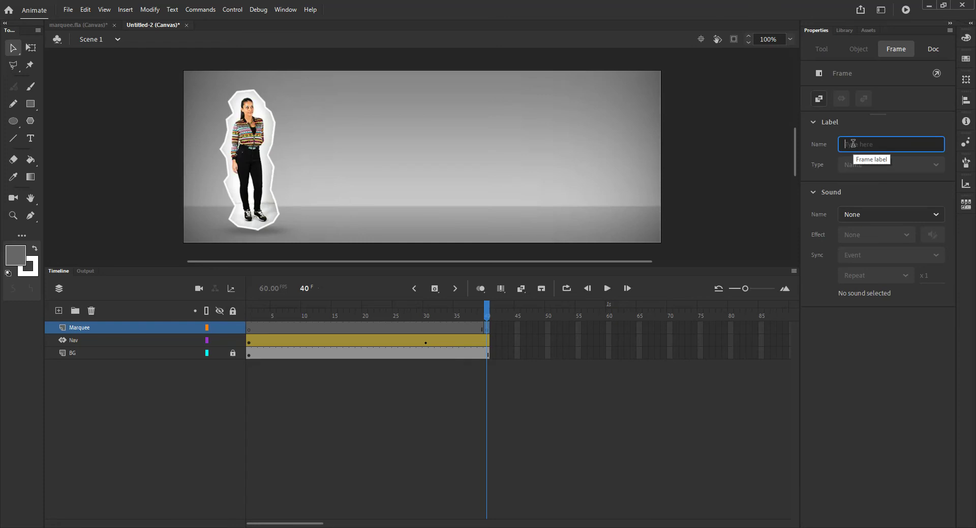
type("mark12")
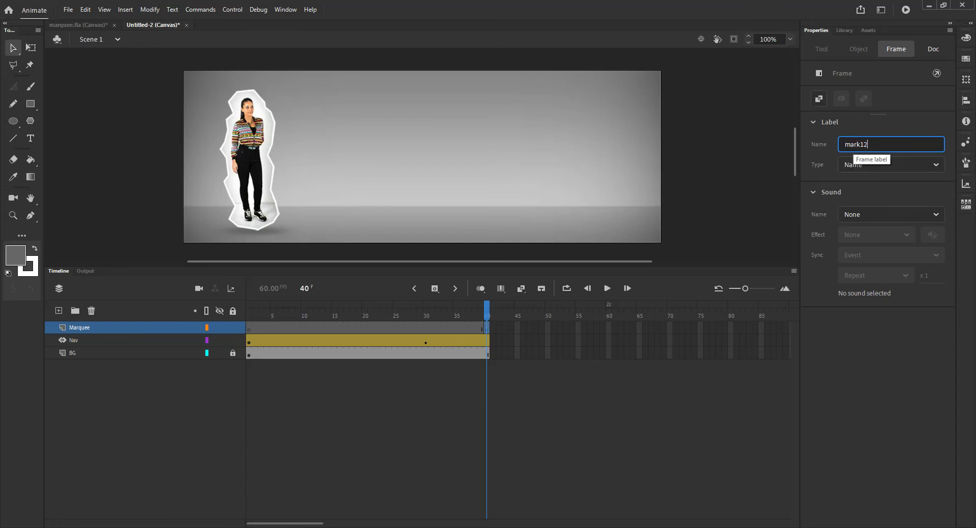
key("BackSpace")
type("Frame")
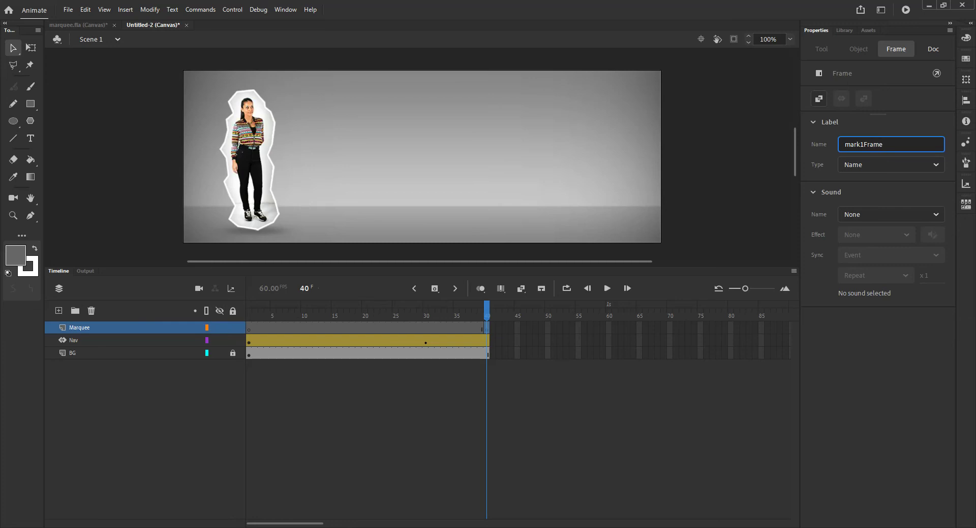
key("Return")
Try extending the Marquee layer to frame 55 to check the frame label on the timeline
left_click(579, 331)
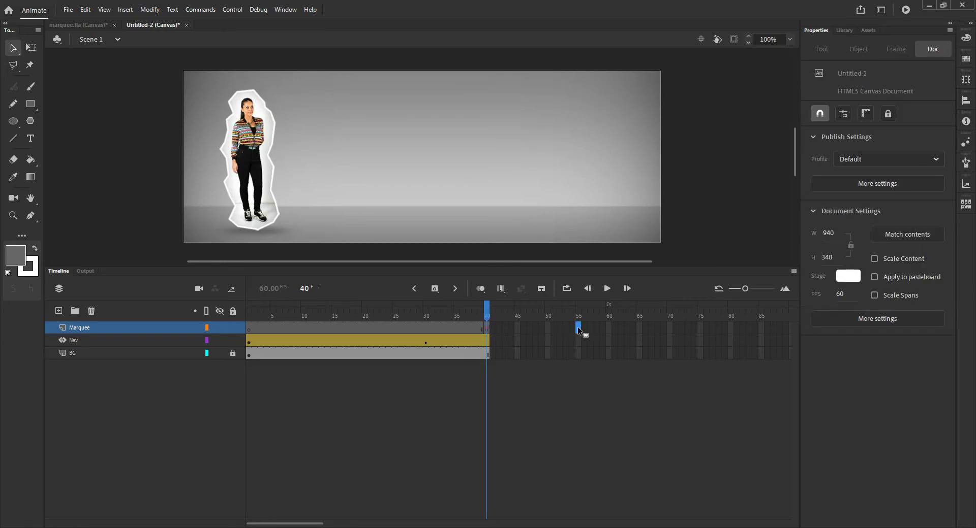
key("F5")
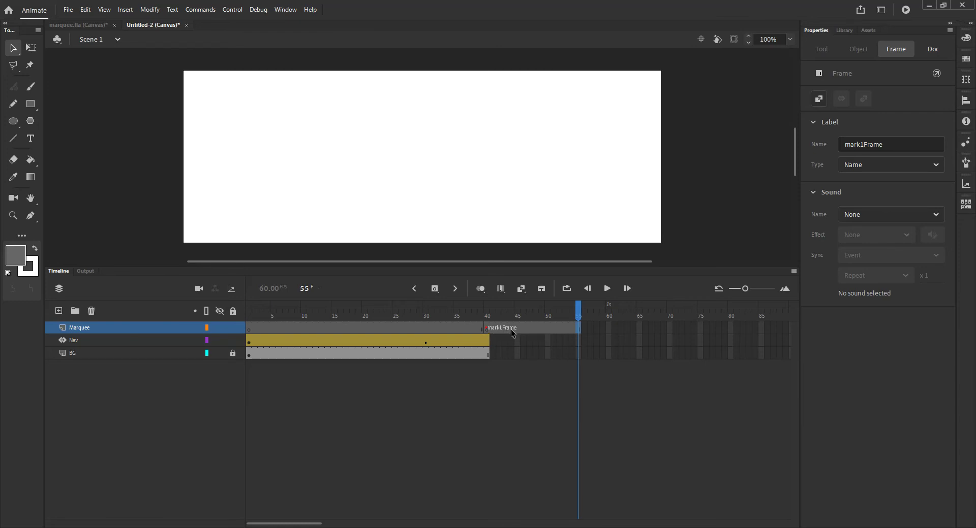
left_click(511, 329)
left_click(492, 328)
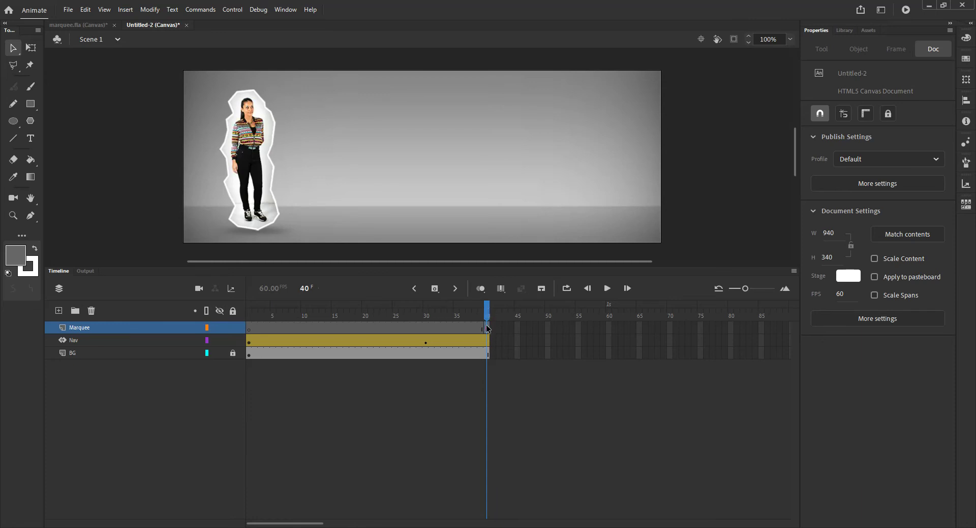
Place the hover_0000_f1_1 image from the marquee.fla library on the Marquee layer at frame 40, over the stage's left side
left_click(486, 328)
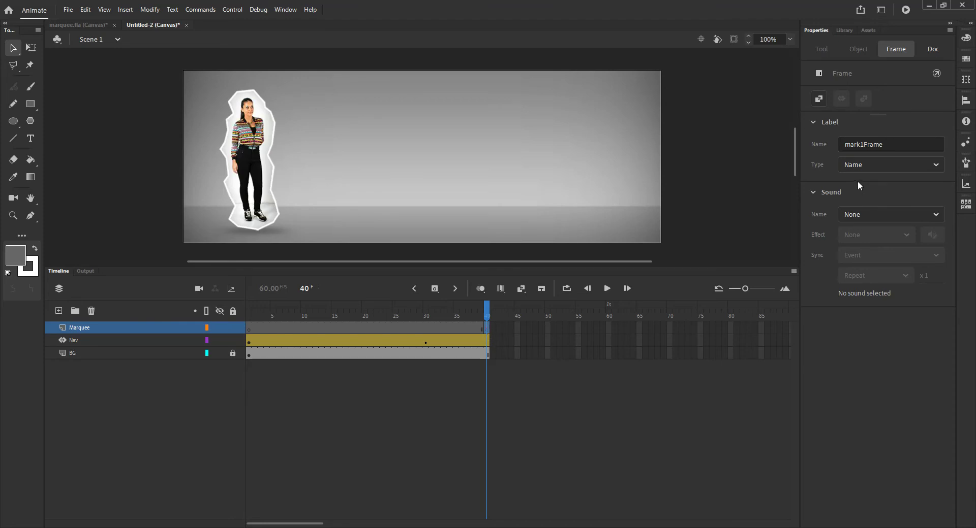
left_click(844, 30)
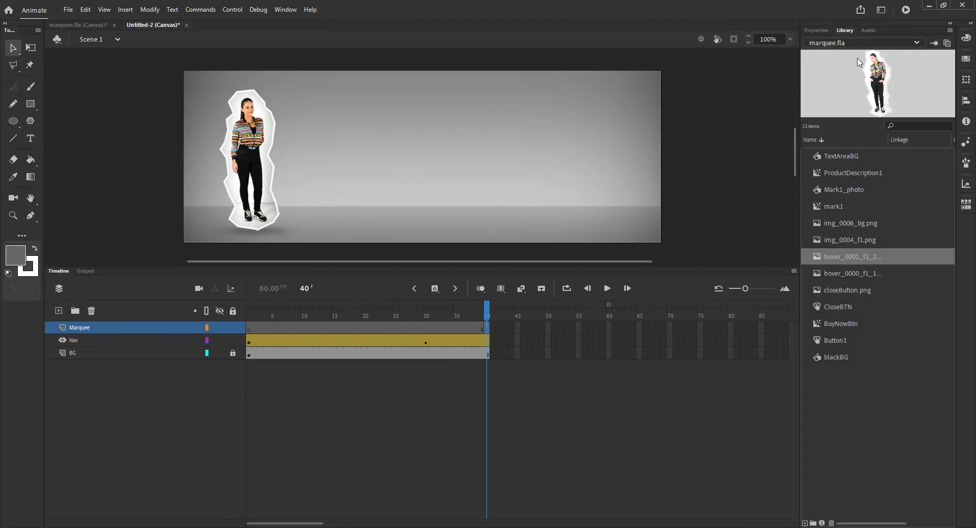
left_click(840, 274)
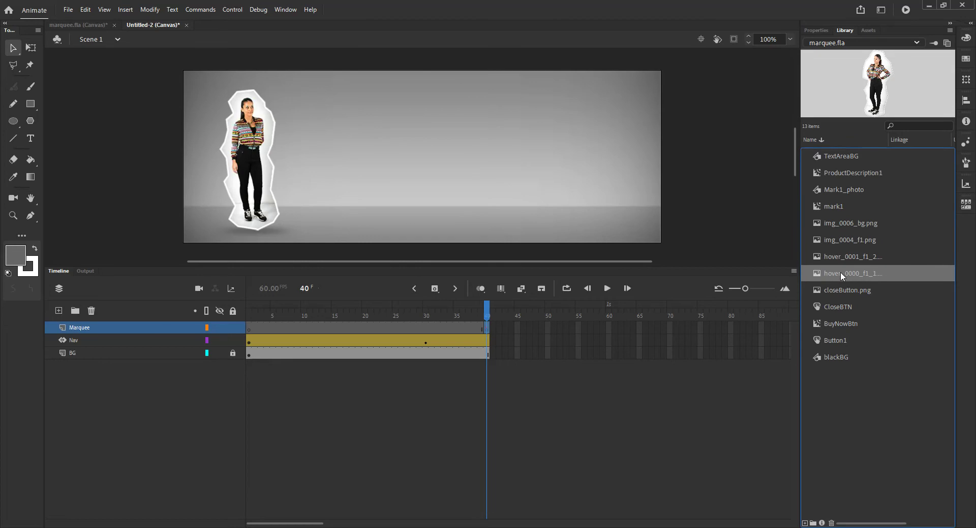
left_click_drag(839, 276, 313, 175)
left_click_drag(346, 130, 312, 166)
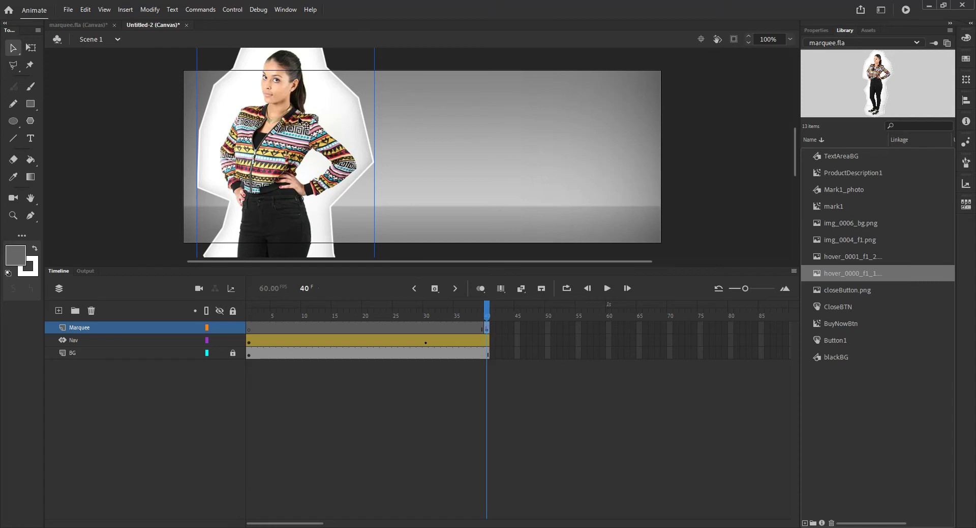
Convert the placed woman image to a Movie Clip symbol named Mark1
key("F8")
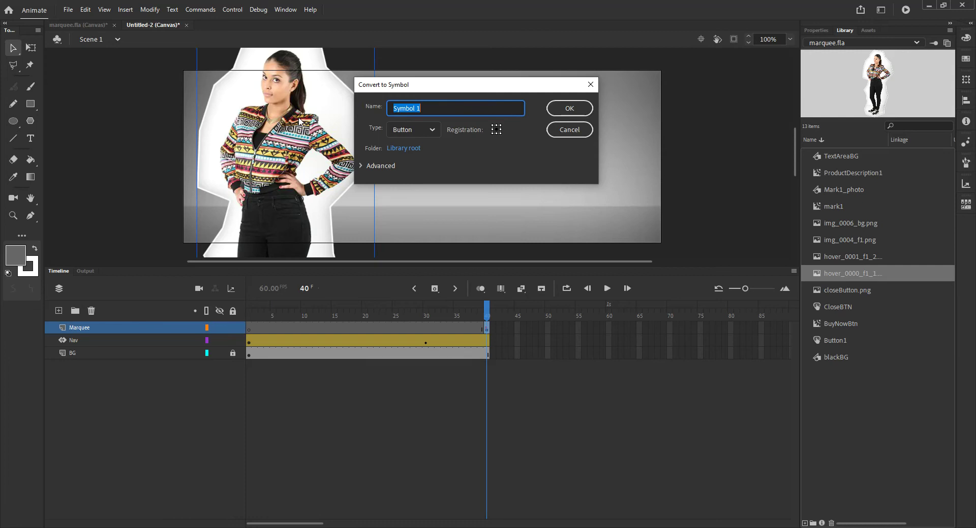
left_click(432, 130)
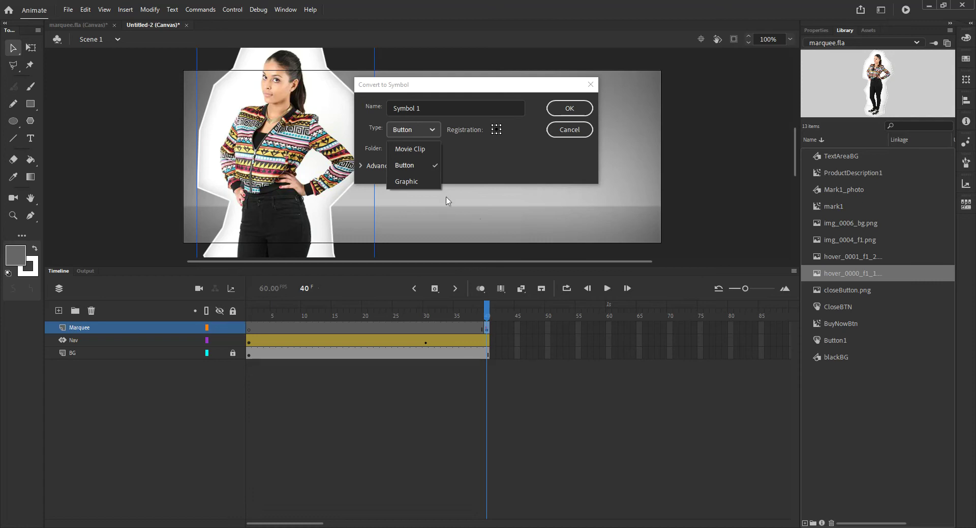
left_click(412, 149)
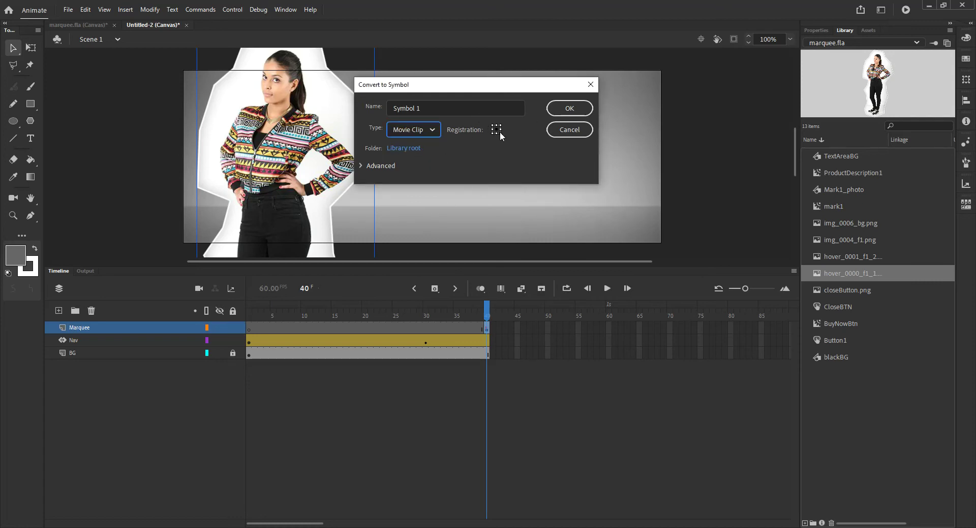
left_click(431, 109)
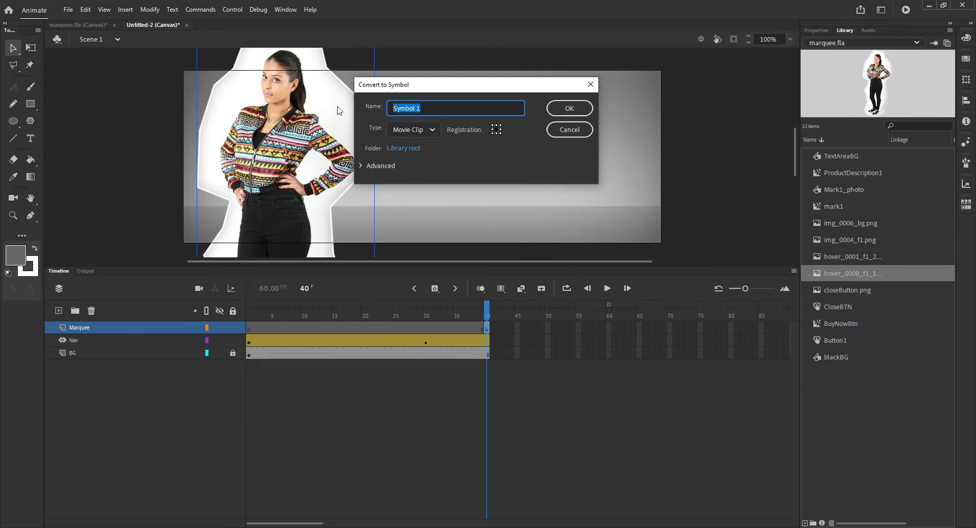
type("Mark1")
left_click(564, 109)
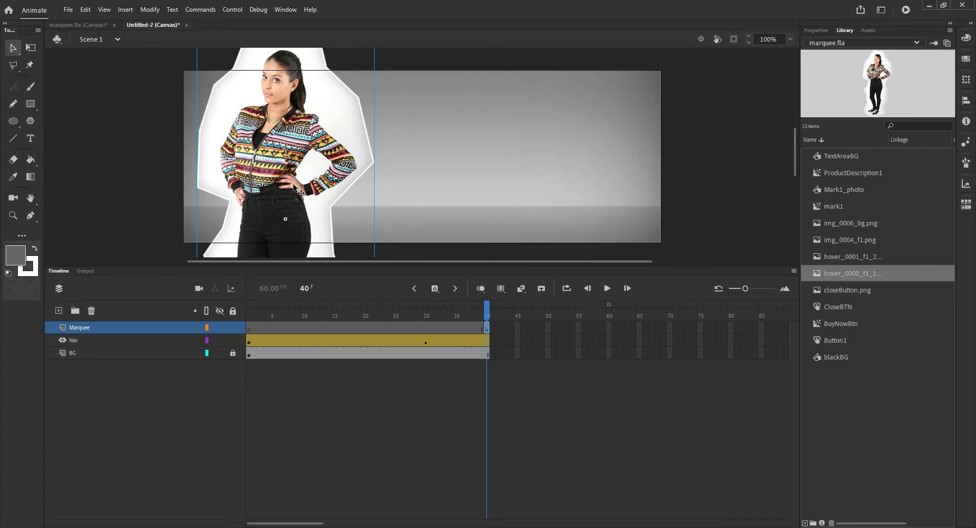
Give the Mark1 movie clip on the stage the instance name mark1
left_click(817, 30)
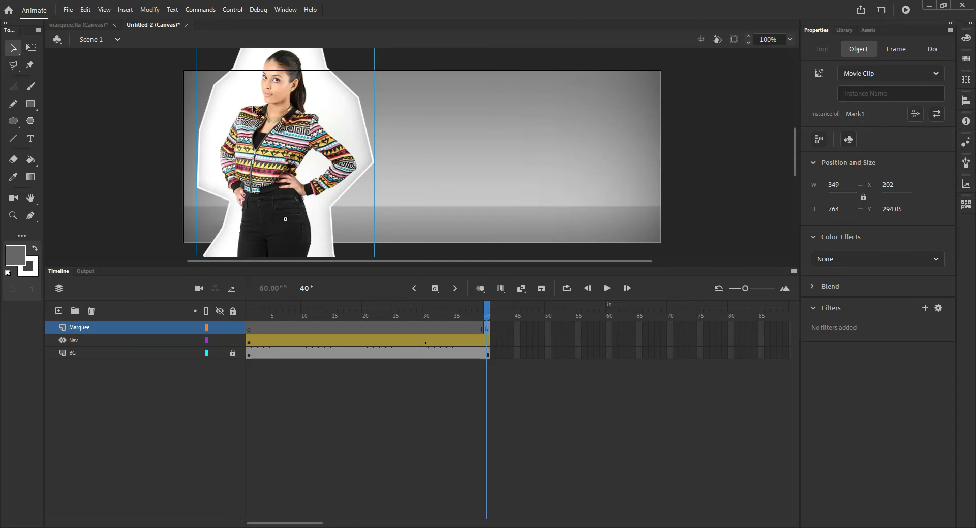
left_click(852, 93)
type("mark1")
key("Return")
key("Return")
Open the Mark1 symbol for editing in place and rename its image layer to img
double_click(331, 139)
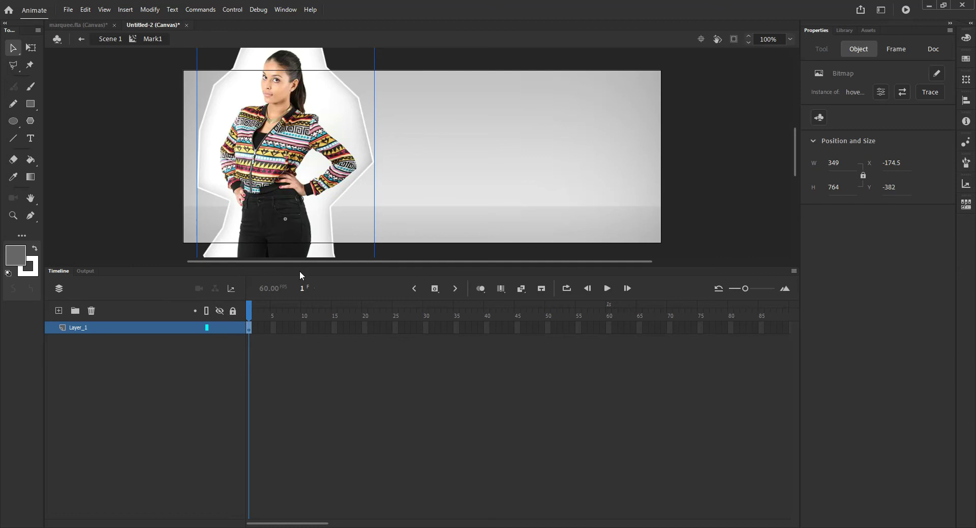
double_click(83, 328)
type("im")
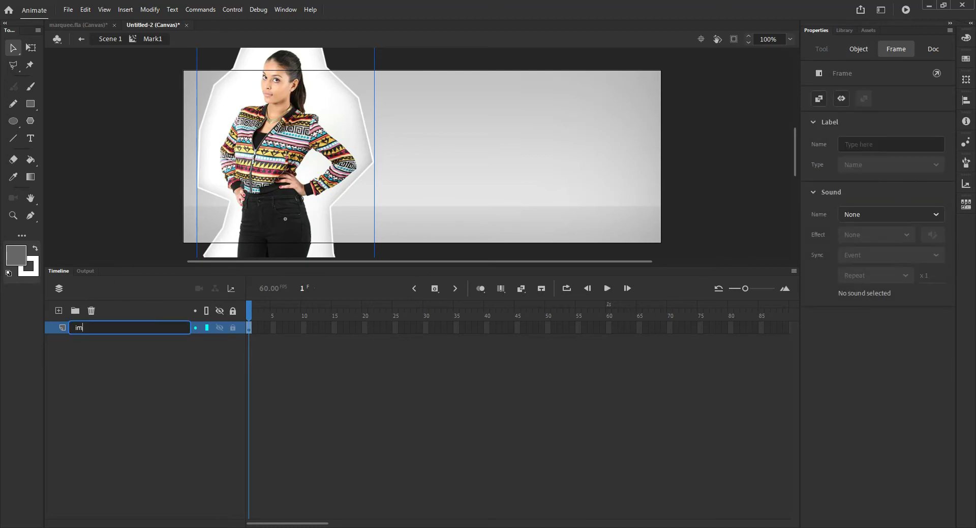
type("ag")
key("BackSpace")
key("BackSpace")
type("g")
key("Return")
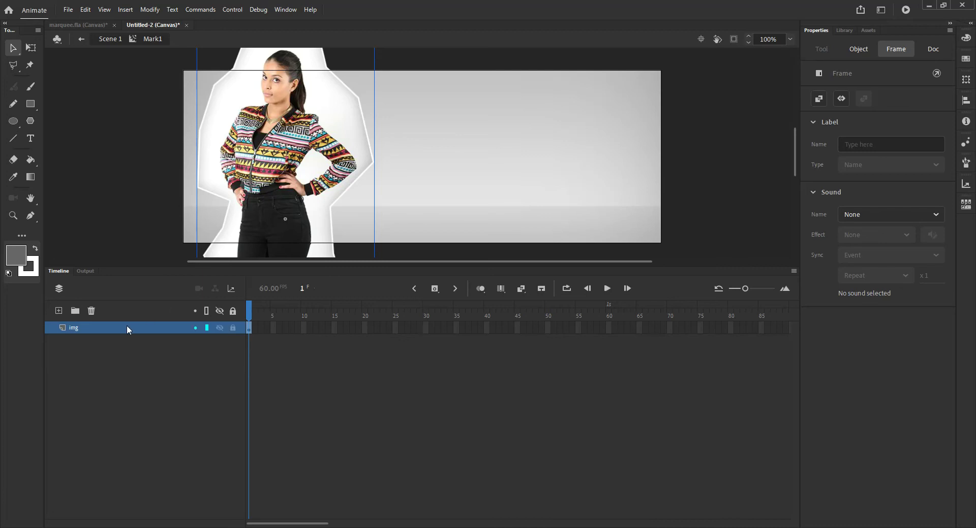
Add a layer named textArea above the img layer and select its first frame
left_click(59, 311)
double_click(82, 328)
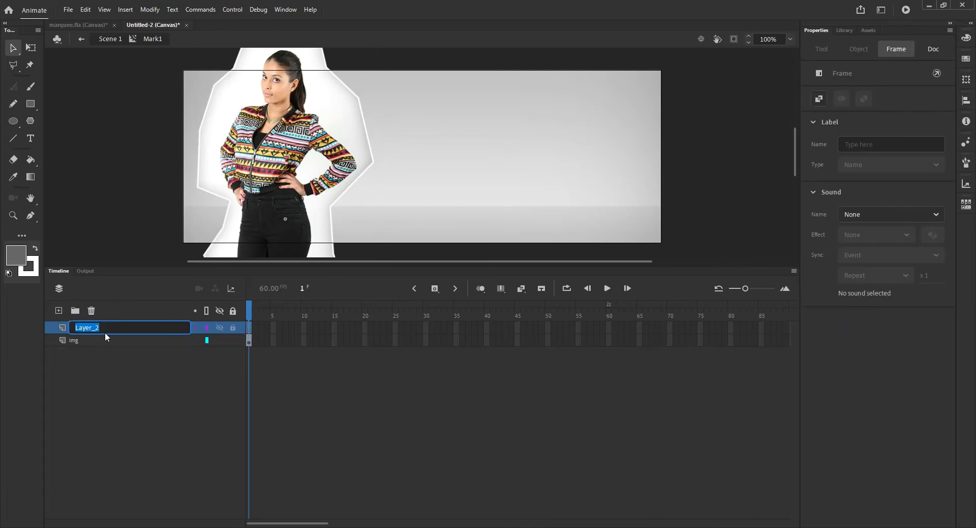
type("textArea")
left_click(274, 382)
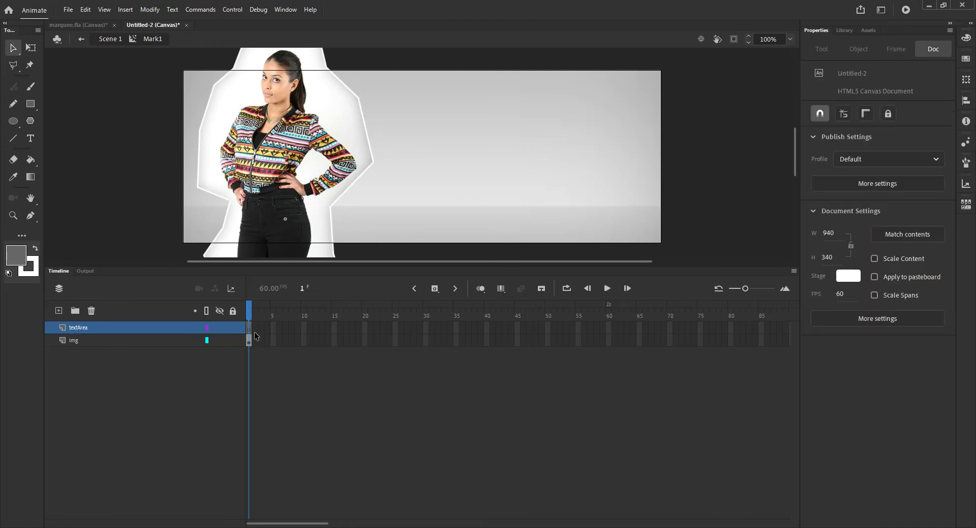
left_click(249, 327)
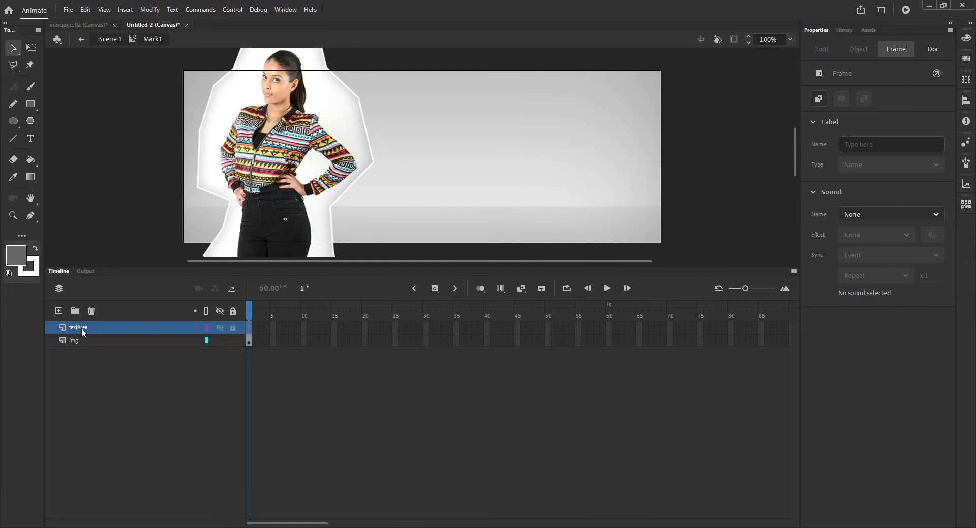
Draw a Rectangle Primitive about 599 × 263 px with 12 px rounded corners on the textArea layer, overlapping the woman and the stage's middle
left_click(31, 104)
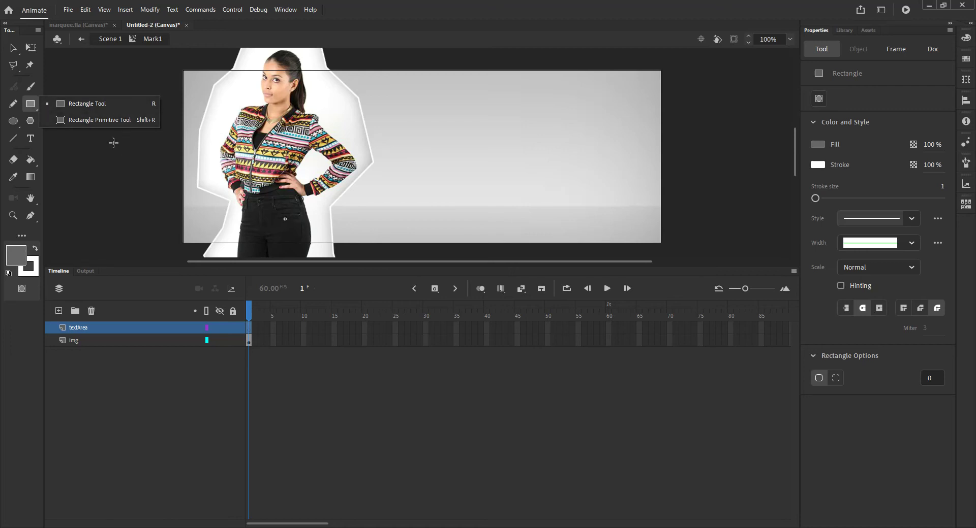
left_click(81, 120)
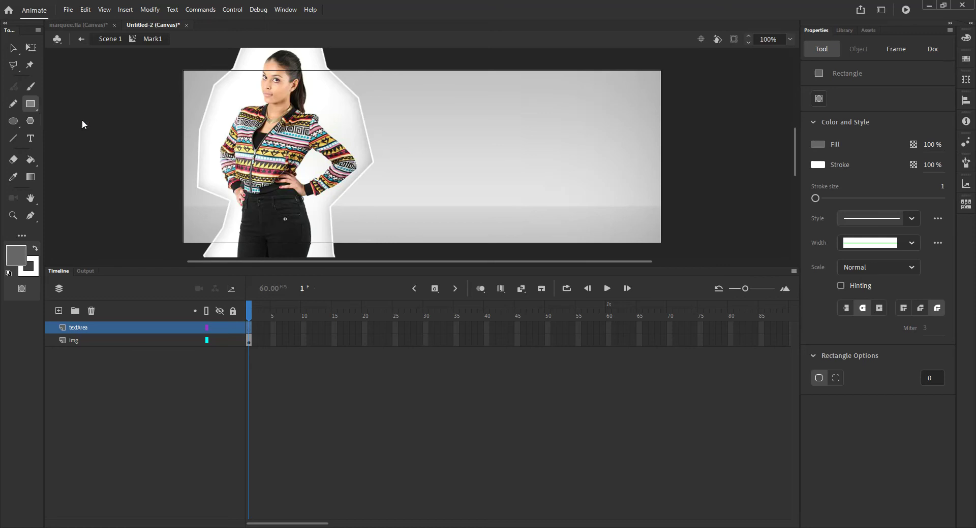
left_click_drag(268, 85, 572, 219)
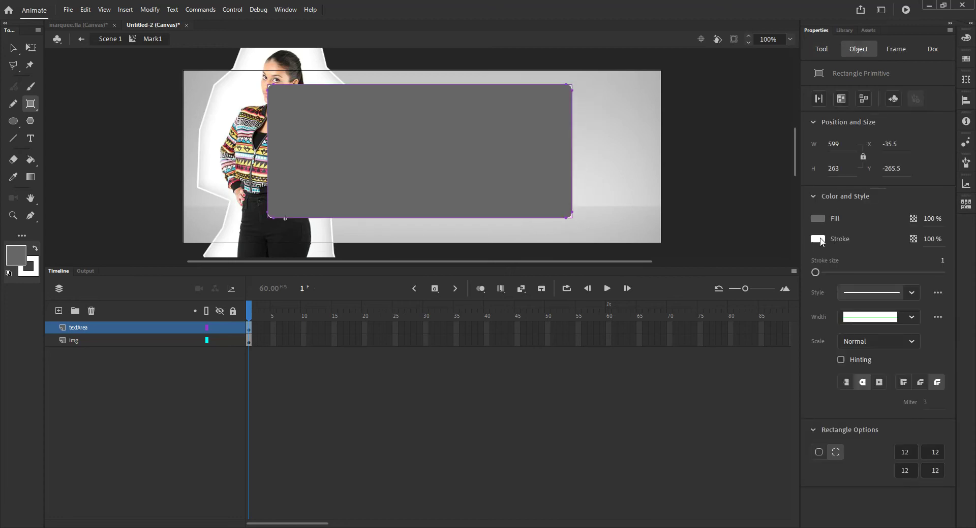
Fill the rounded rectangle with white, remove its stroke, and deselect it
left_click(817, 218)
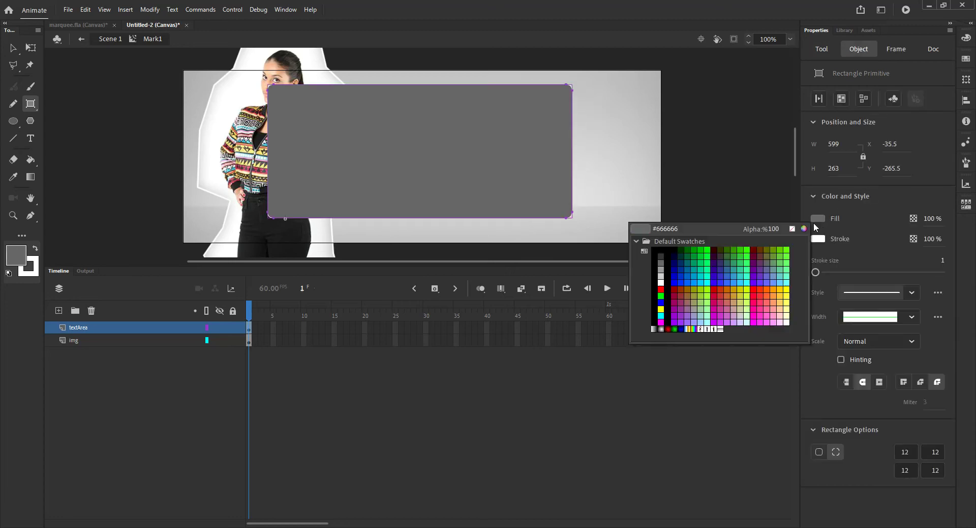
left_click(660, 283)
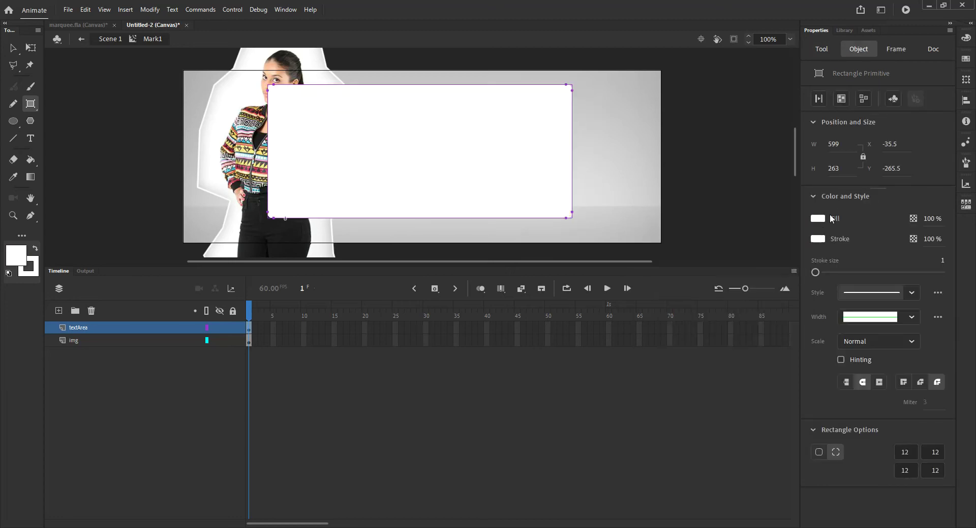
left_click(816, 241)
left_click(794, 247)
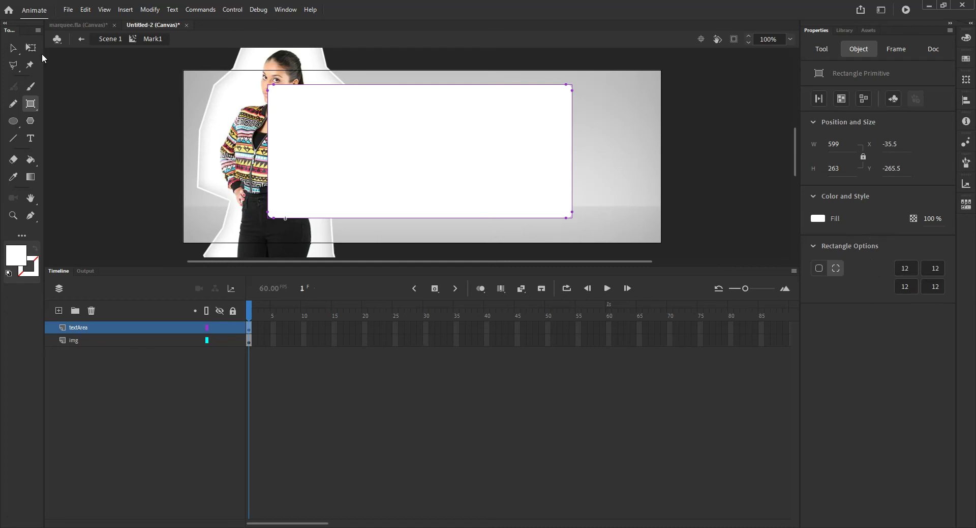
left_click(15, 50)
left_click(556, 428)
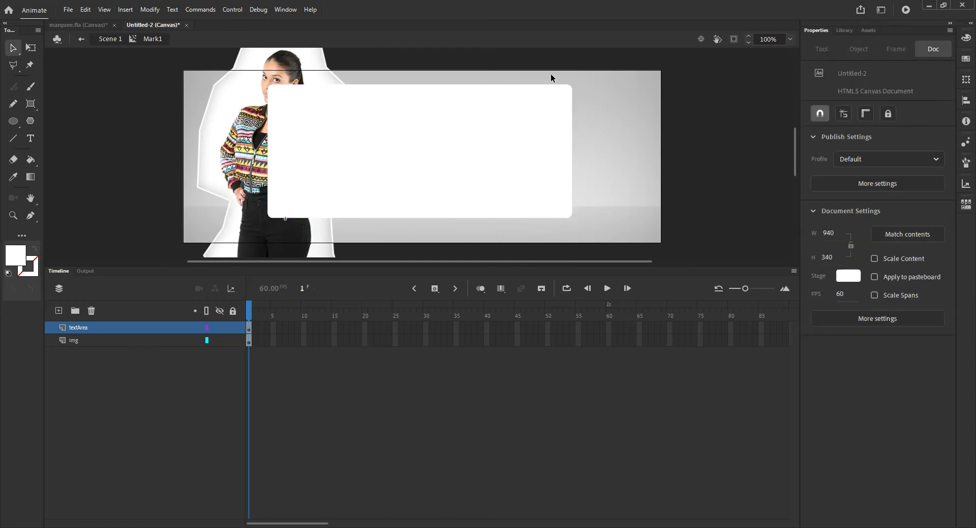
Move the white rectangle slightly down and right to about X -31.5, Y -253.5
left_click(545, 144)
left_click_drag(477, 115, 476, 122)
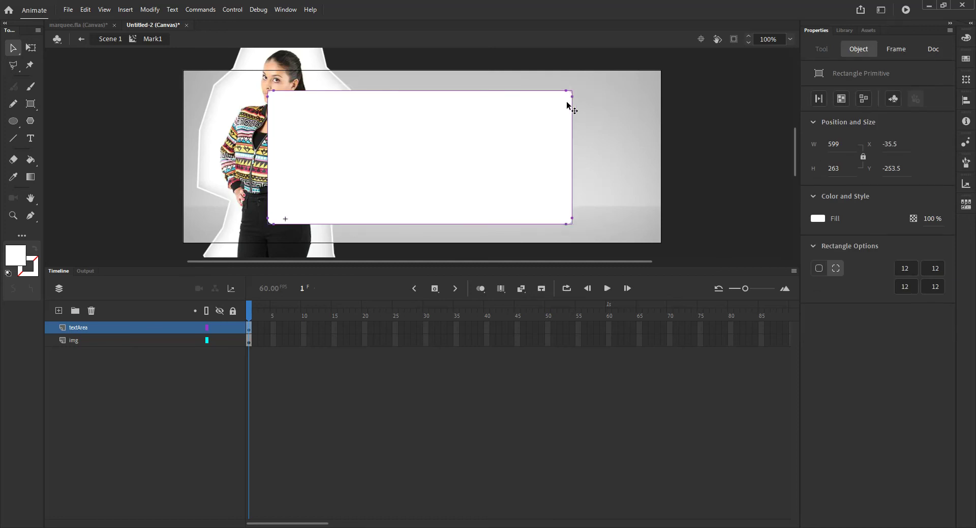
left_click(489, 381)
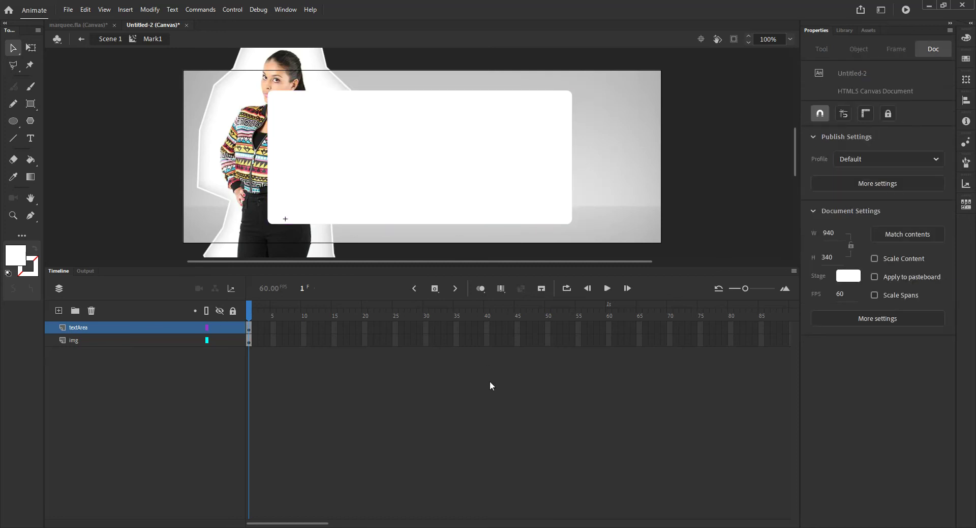
left_click(456, 211)
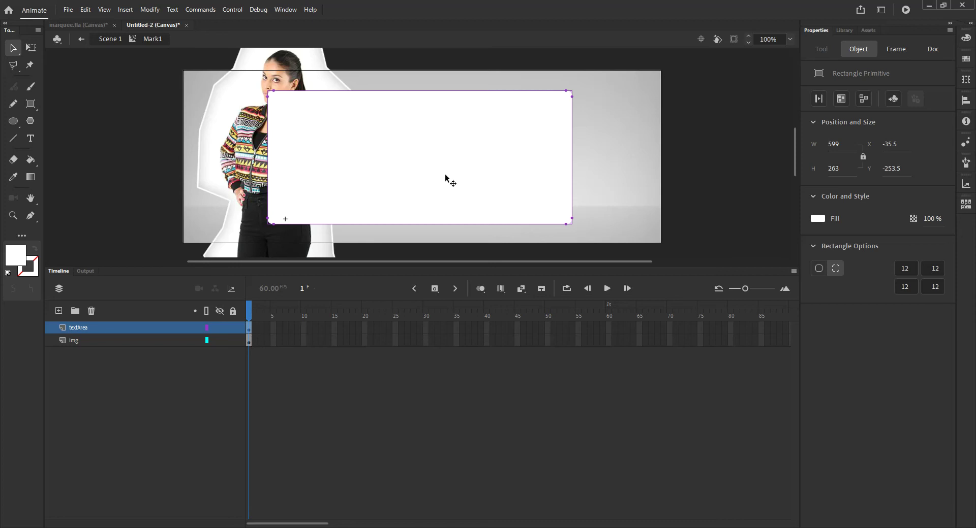
mouse_move(471, 178)
left_mouse_down()
mouse_move(235, 174)
mouse_move(505, 174)
mouse_move(474, 179)
left_mouse_up()
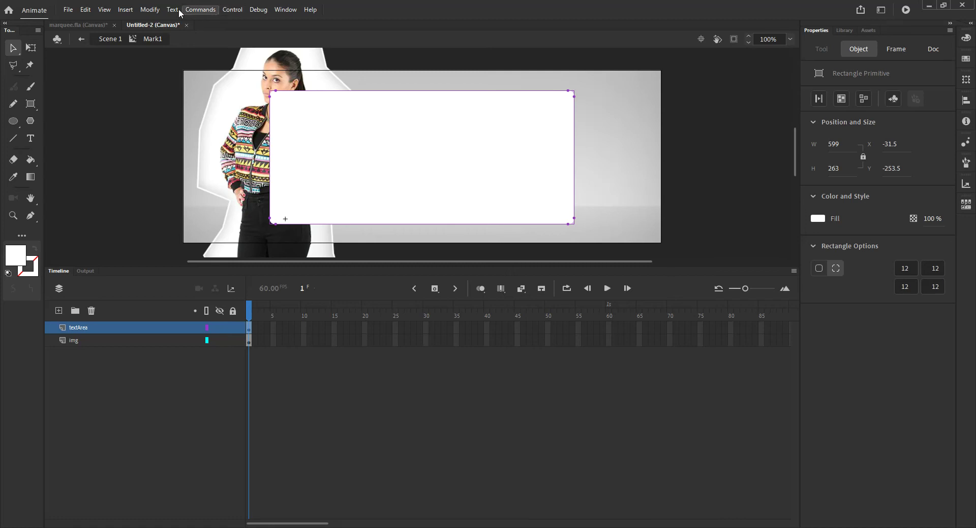
Convert the white rectangle to a Graphic symbol named TextArea1
left_click(149, 9)
left_click(178, 39)
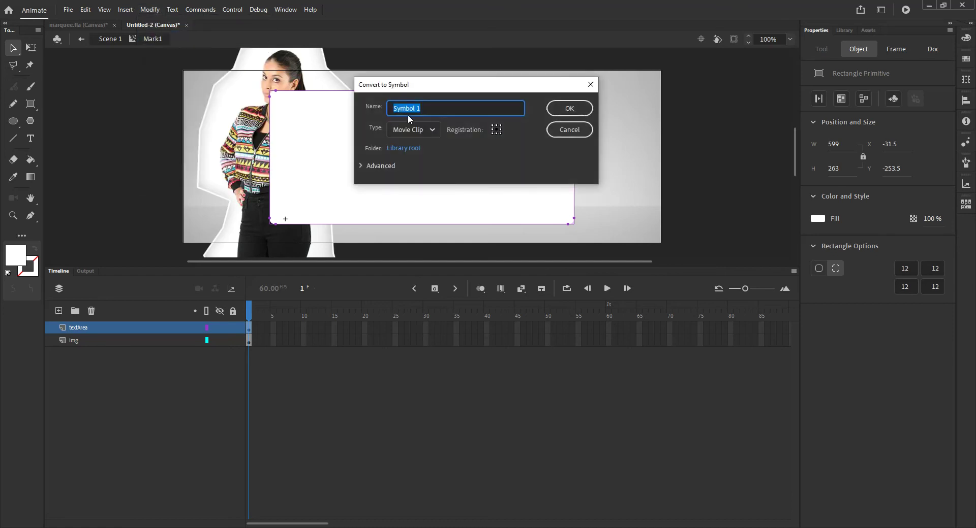
left_click(418, 130)
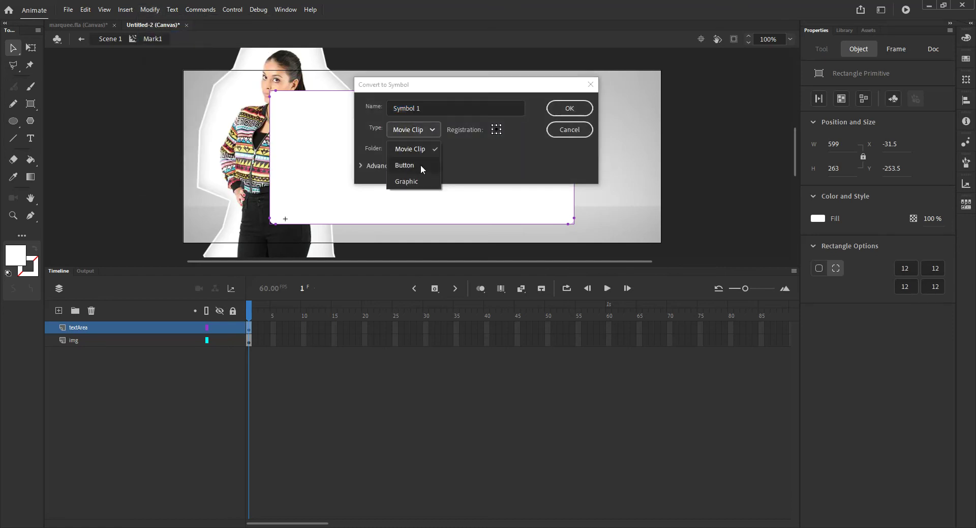
left_click(427, 109)
left_click_drag(428, 108, 300, 105)
type("Te")
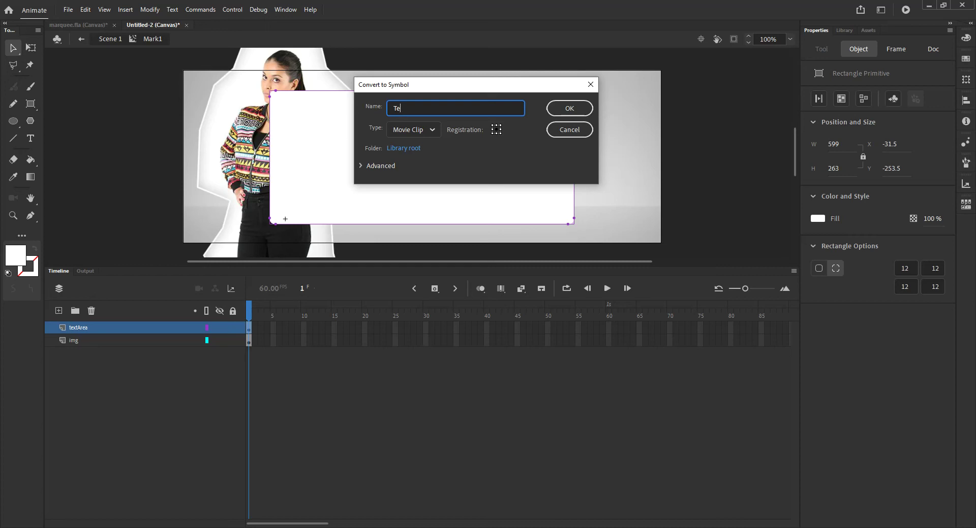
type("xtArea1")
left_click(427, 137)
left_click(423, 178)
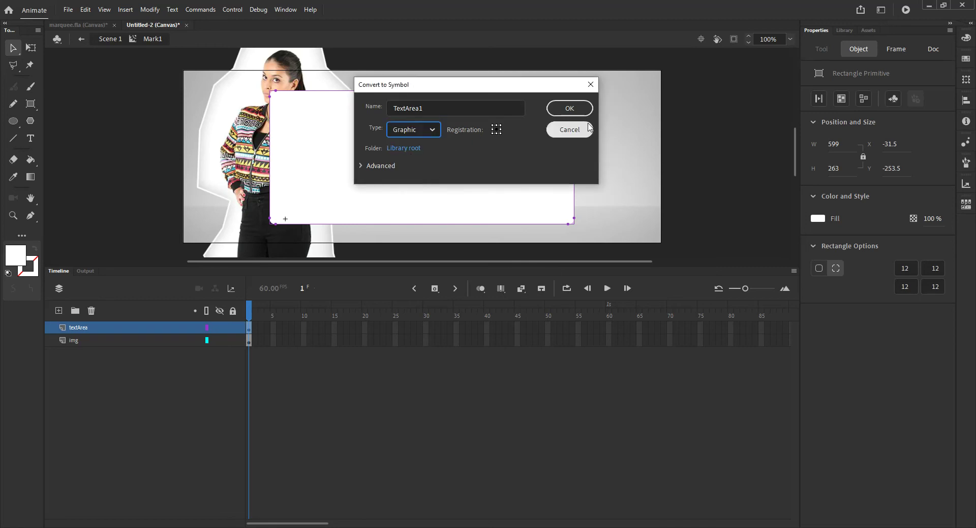
left_click(571, 108)
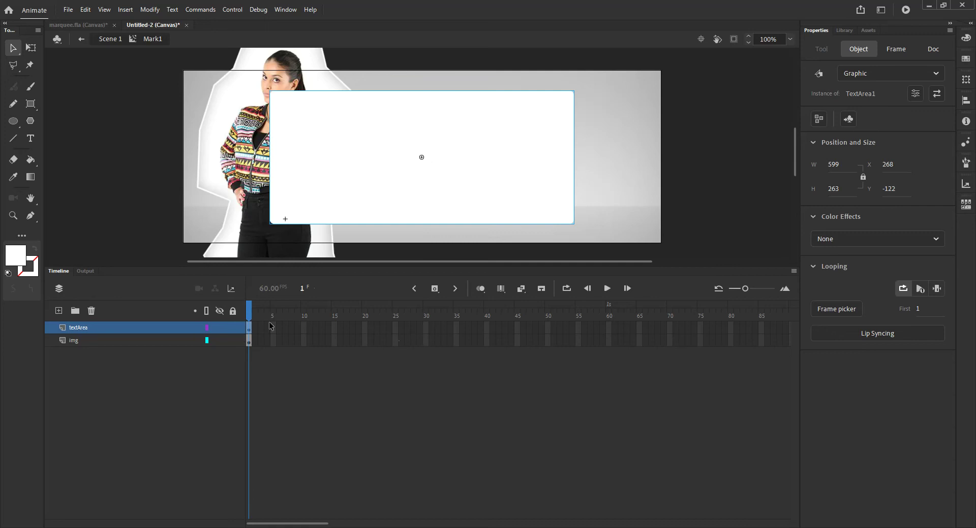
Open the TextArea1 symbol for editing in place and rename its rectangle layer to BG
double_click(476, 154)
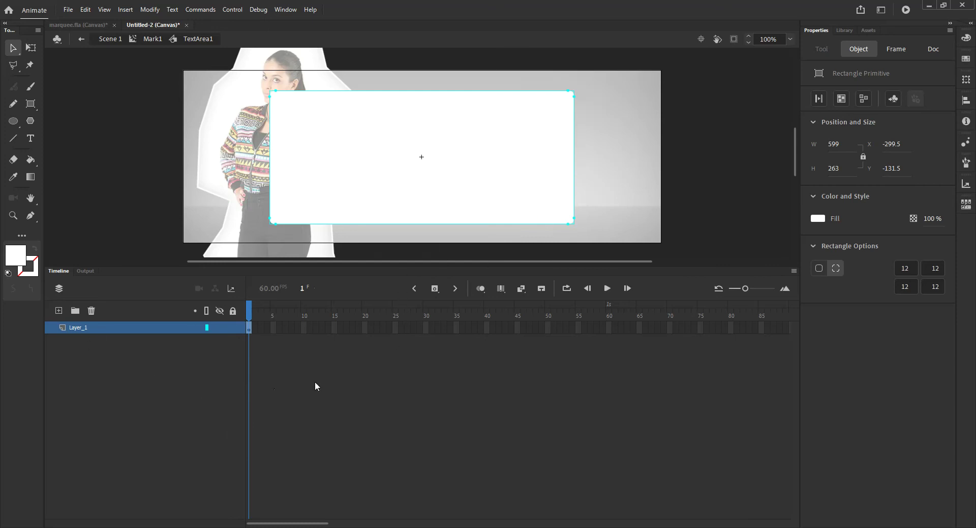
double_click(72, 327)
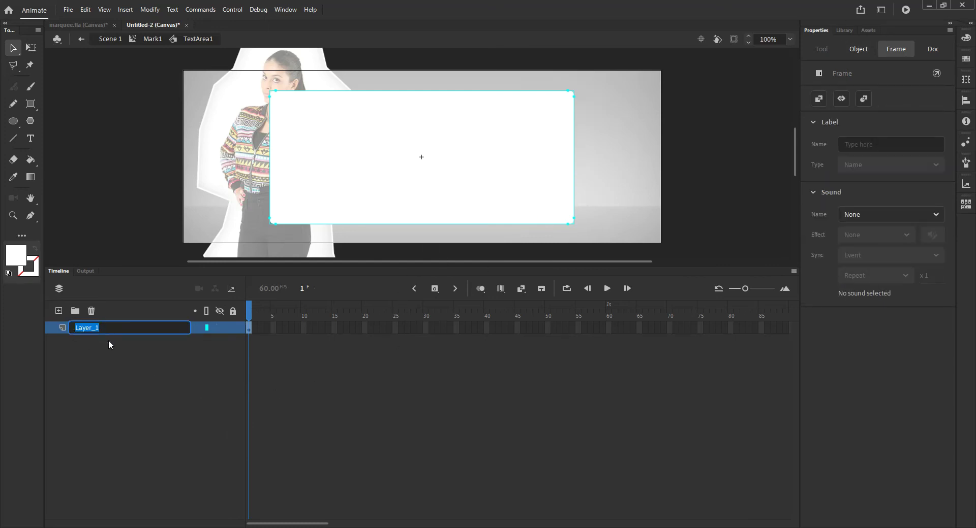
type("BG")
key("Return")
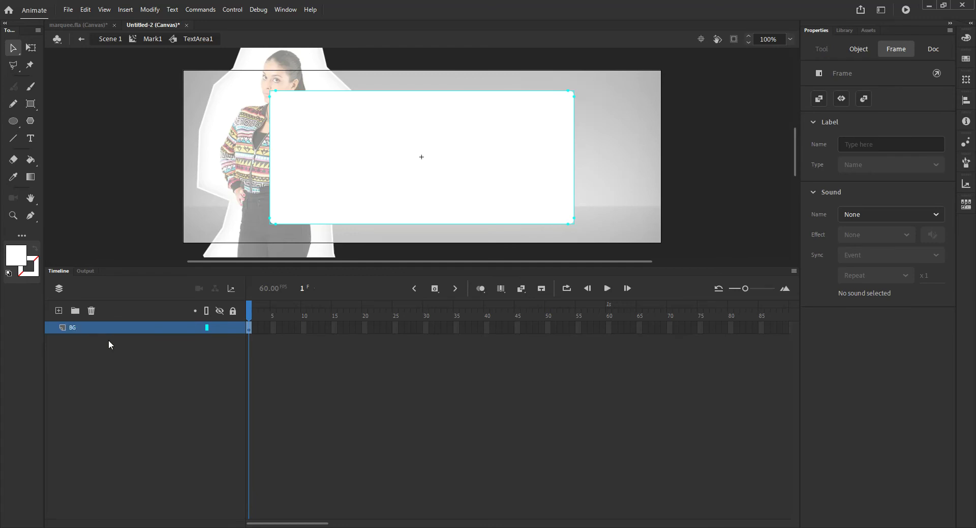
Add a layer named Text above the BG layer in TextArea1
left_click(59, 311)
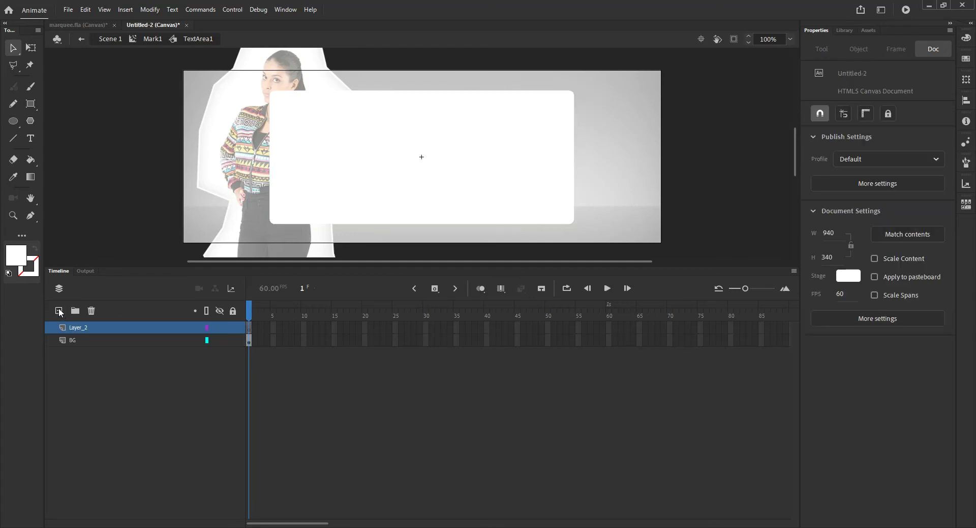
double_click(71, 328)
type("Text")
left_click(92, 391)
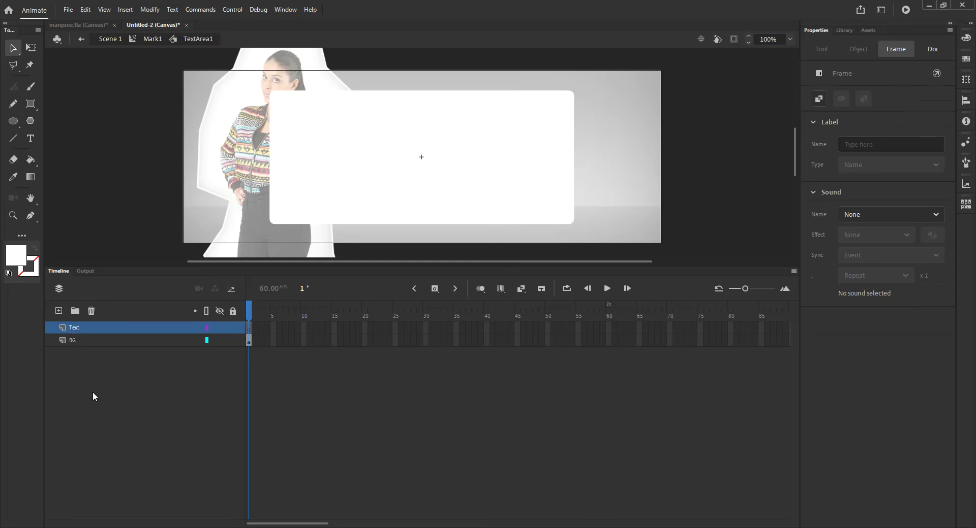
Add a layer named BuyBtn above the Text layer in TextArea1
left_click(59, 310)
double_click(82, 327)
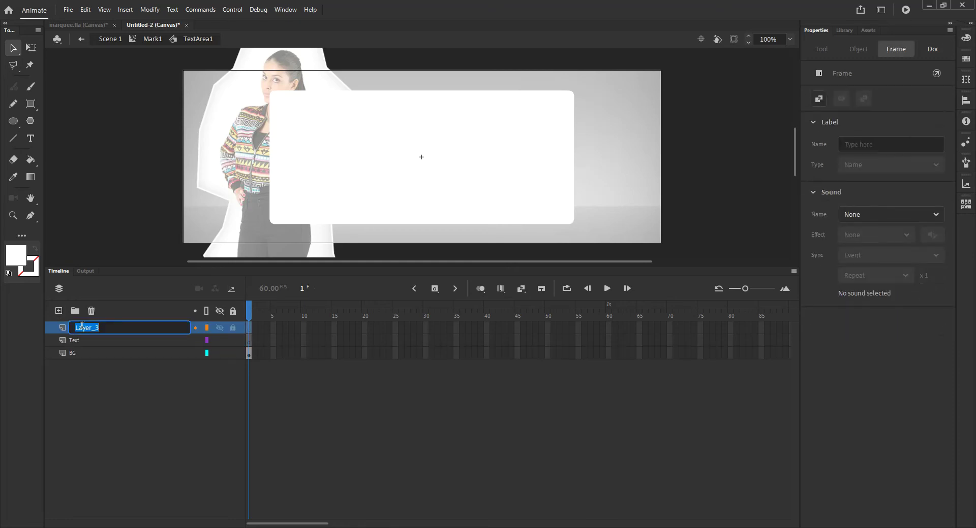
type("BuyBtn")
key("Return")
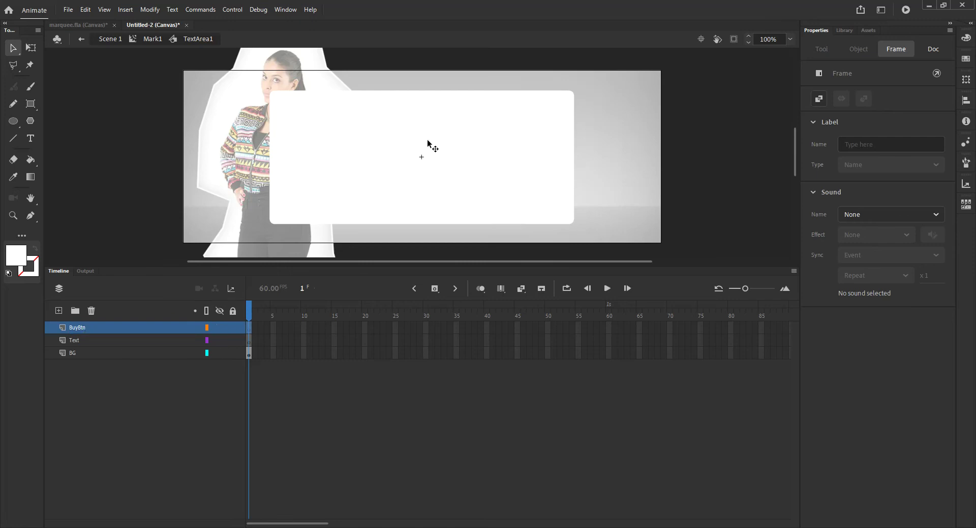
left_click(32, 139)
left_click_drag(380, 97, 490, 148)
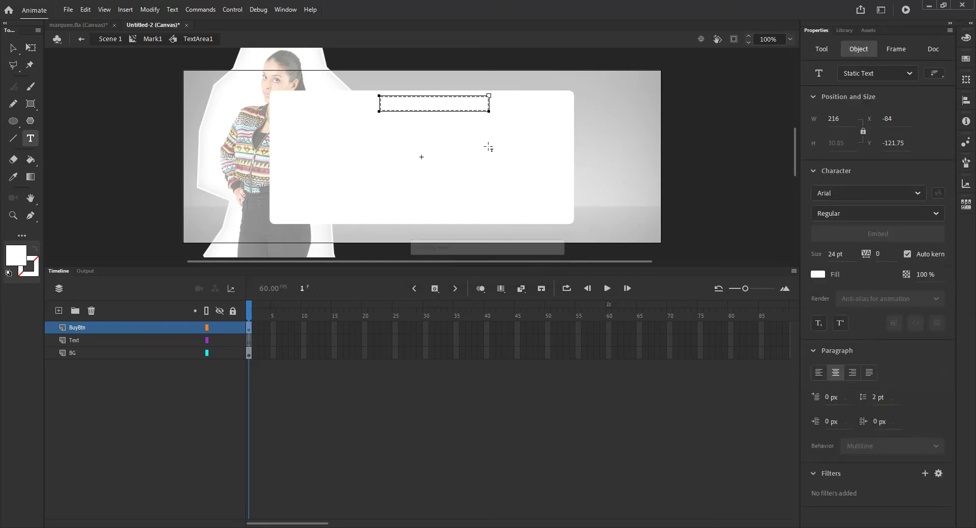
key("Escape")
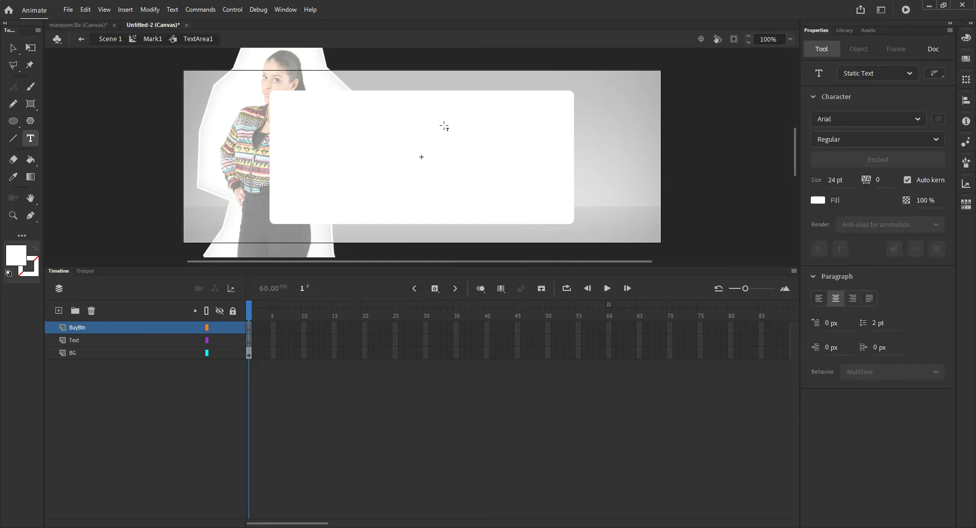
left_click(388, 100)
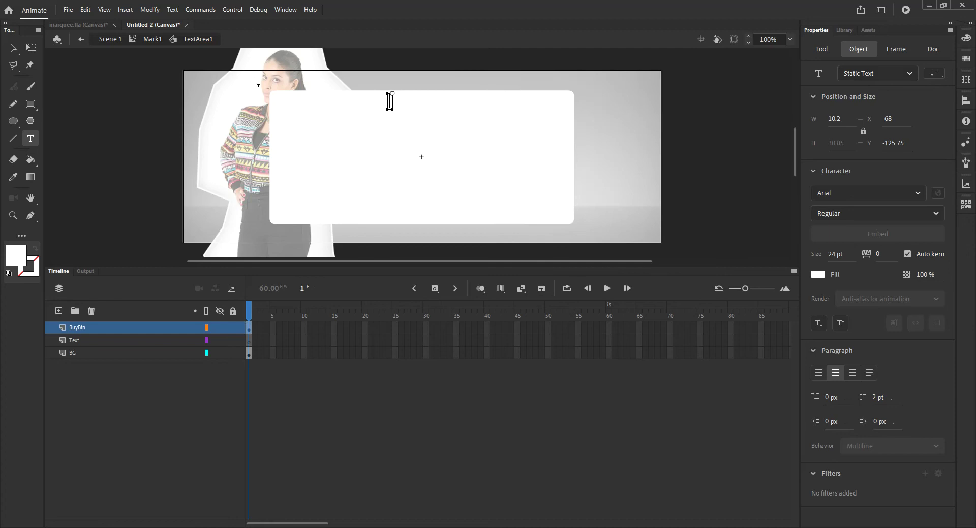
left_click(903, 77)
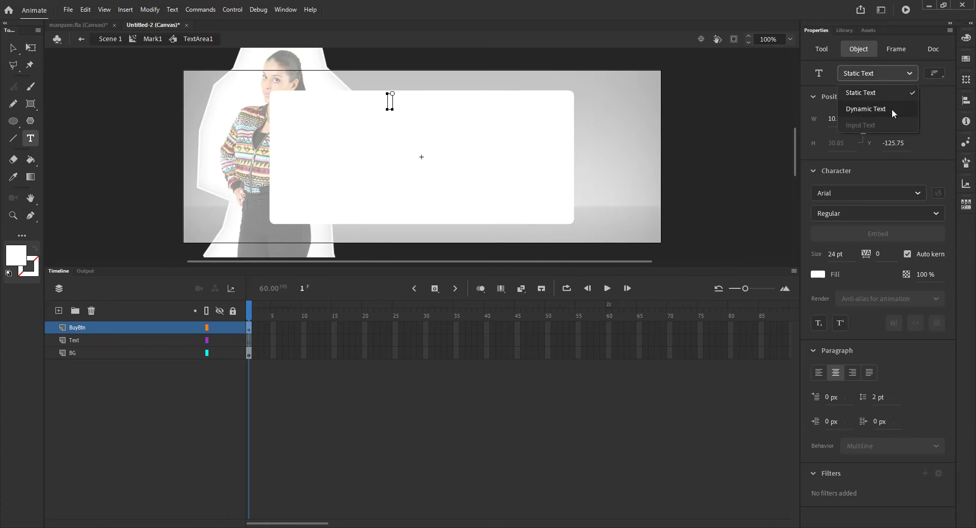
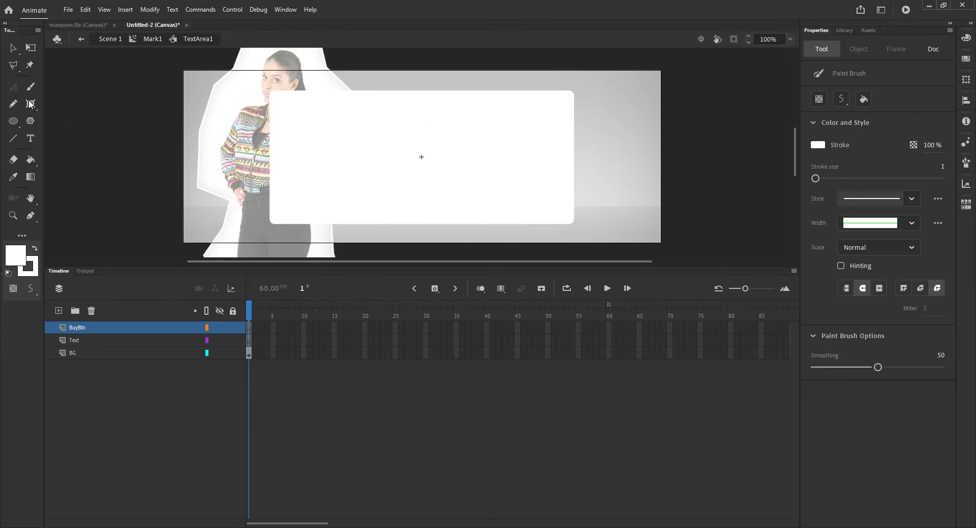
Add a static text reading "My Product" in the upper part of the white rectangle in TextArea1
left_click(30, 138)
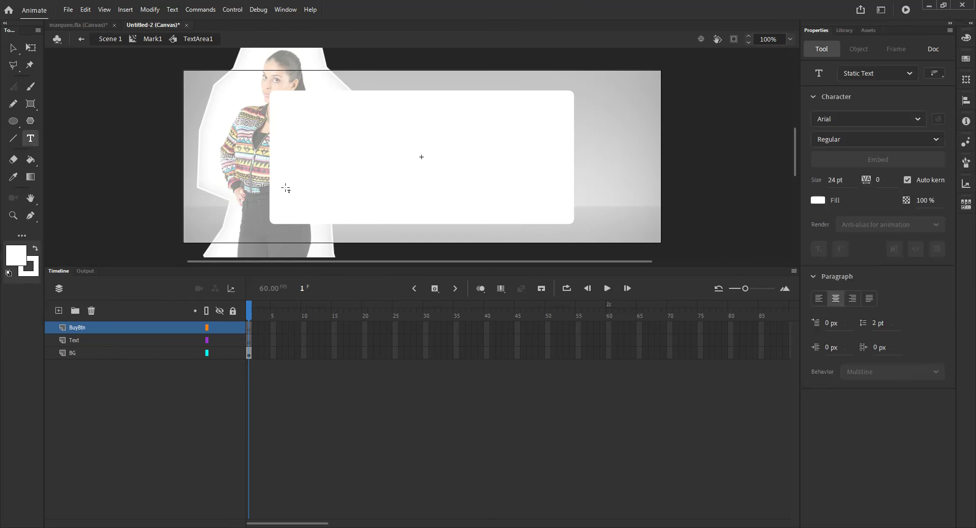
left_click(375, 114)
type("My")
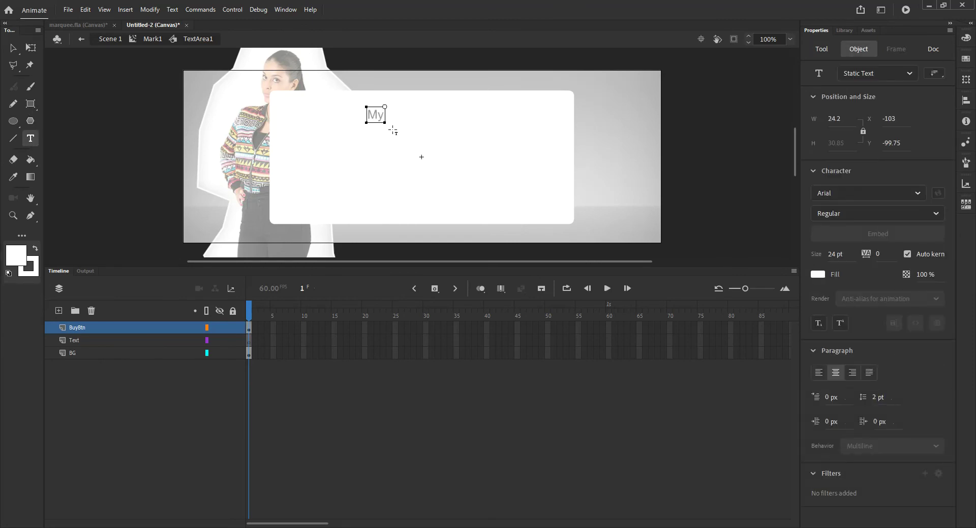
type(" Product")
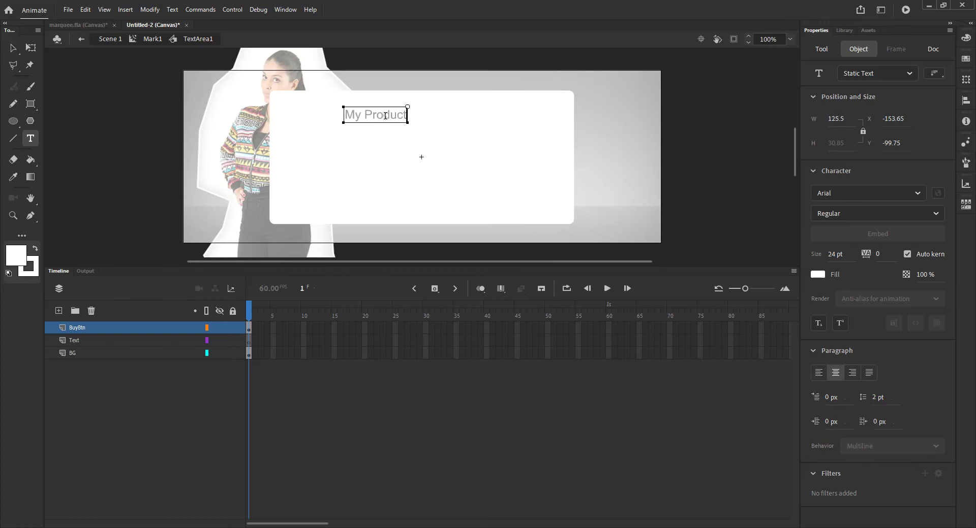
Change the My Product text's fill to dark grey and move it to the upper centre of the white rectangle
key("ctrl+a")
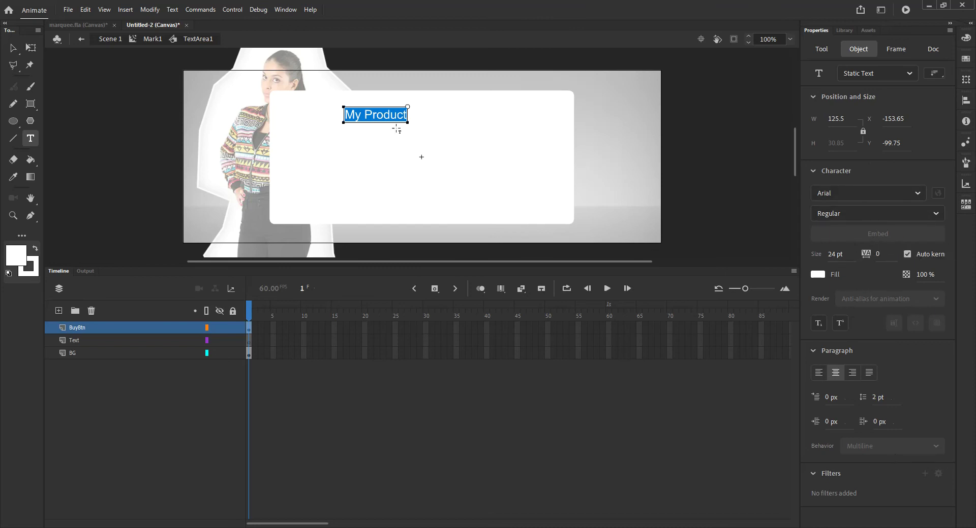
left_click(827, 273)
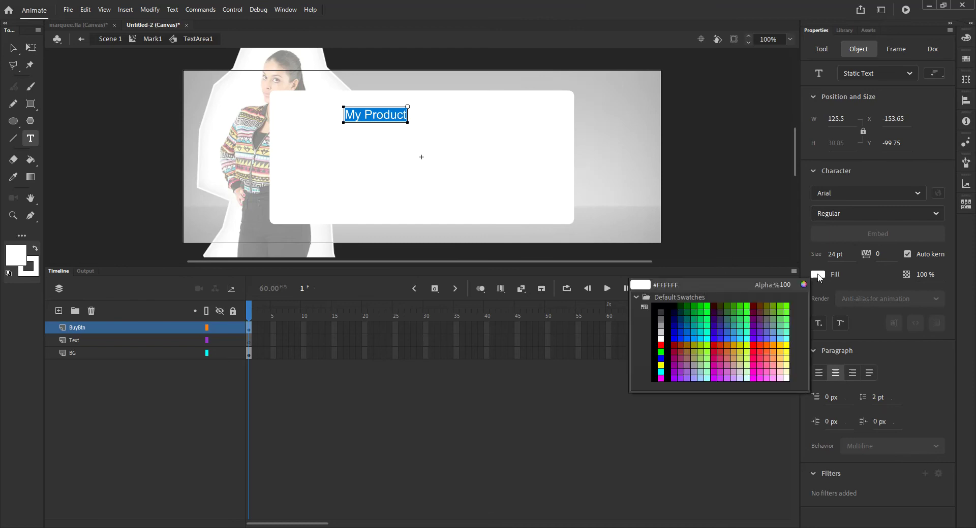
left_click(661, 312)
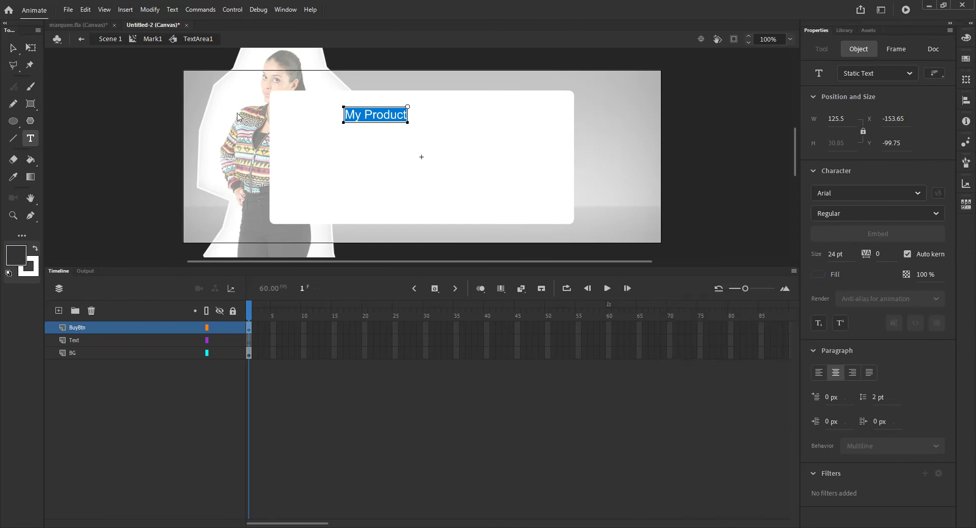
key("Escape")
left_click_drag(375, 122, 412, 116)
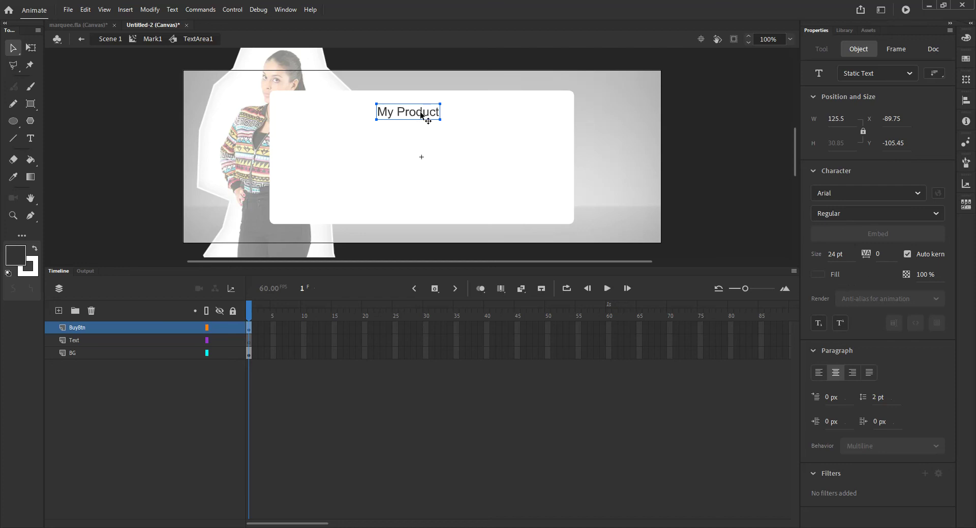
left_click_drag(421, 116, 426, 116)
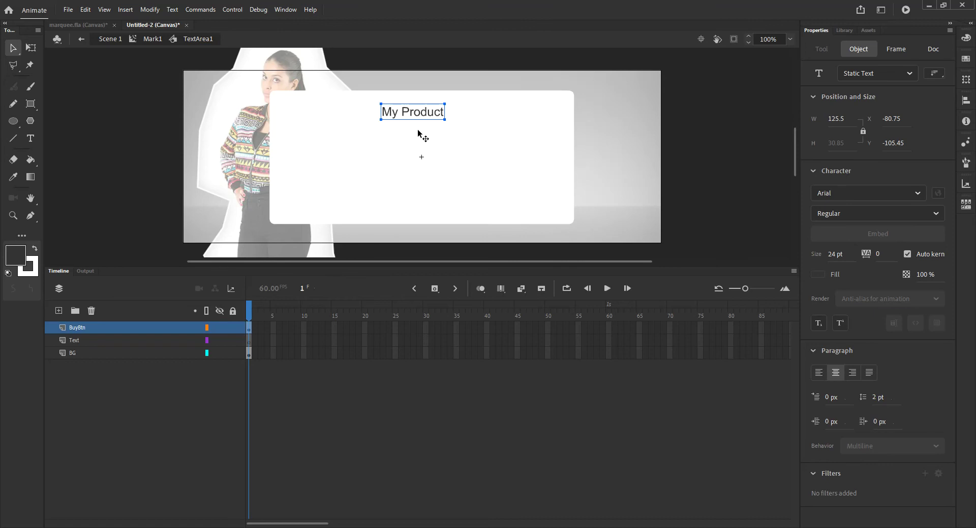
Open the My Product text for editing, select part of the word Product, and return to the selection tool
double_click(433, 112)
left_click_drag(434, 111, 401, 112)
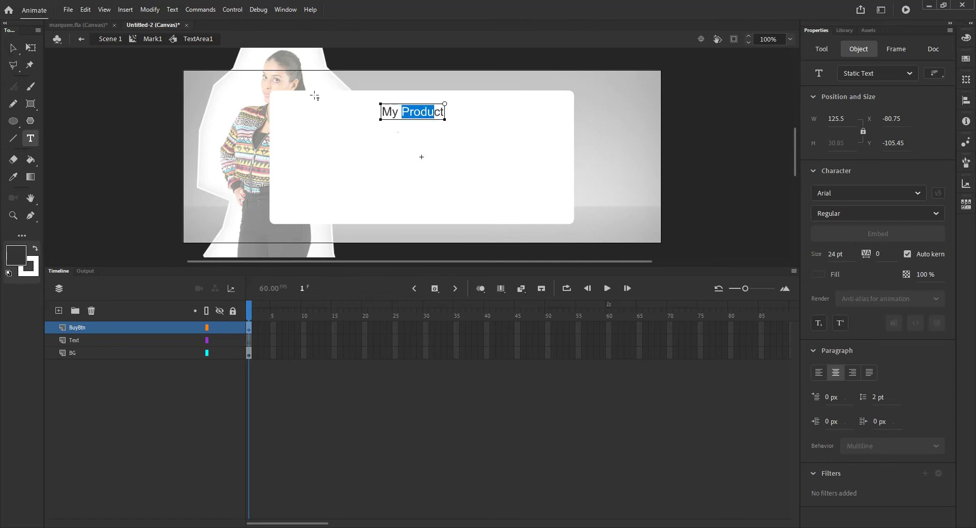
left_click(13, 50)
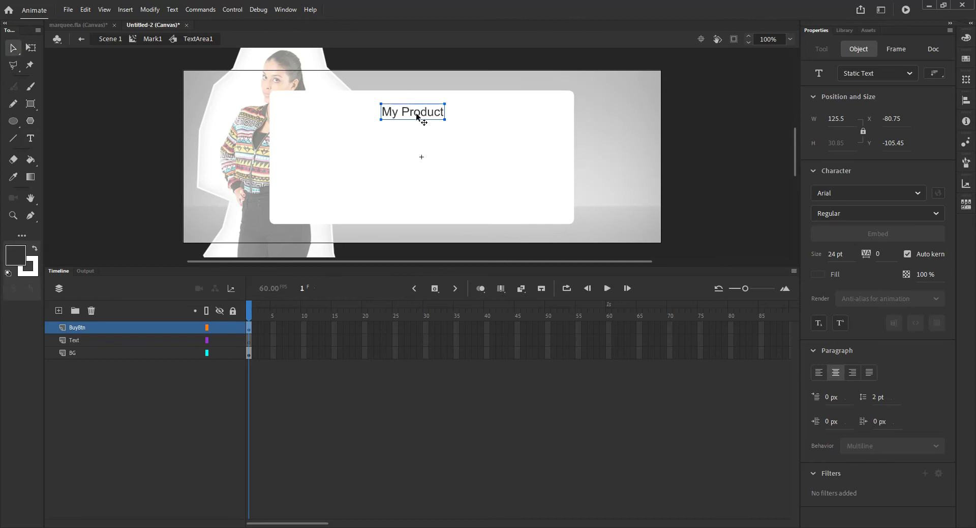
Break the My Product text apart twice, into single letters and into plain shapes
left_click(150, 9)
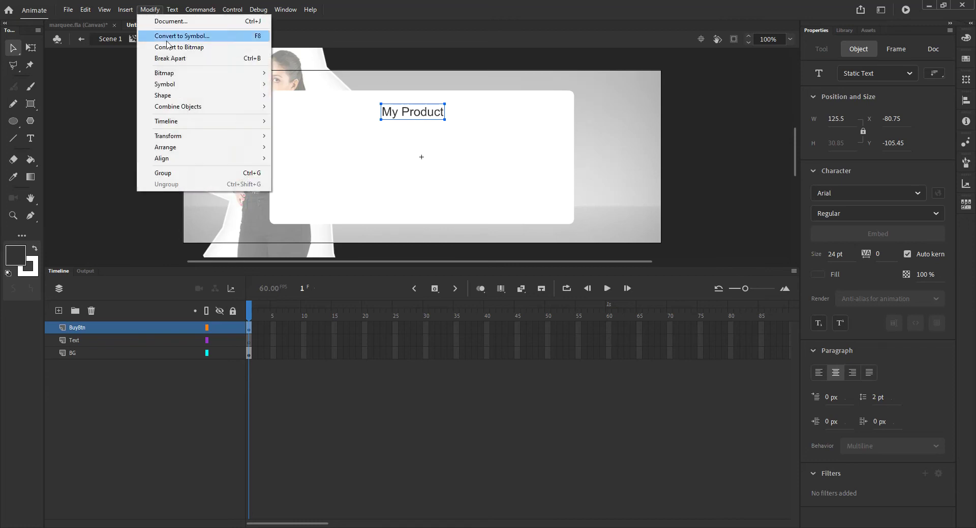
left_click(179, 60)
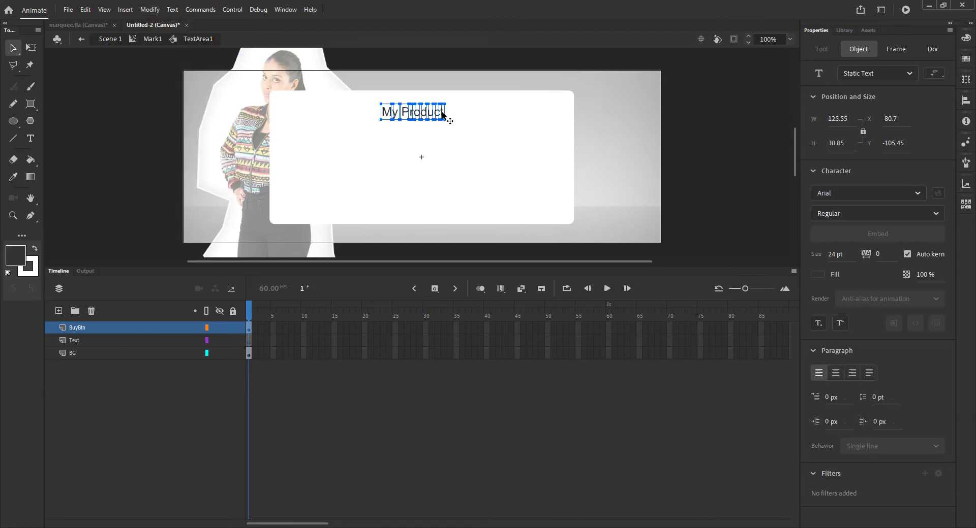
left_click(149, 9)
left_click(166, 59)
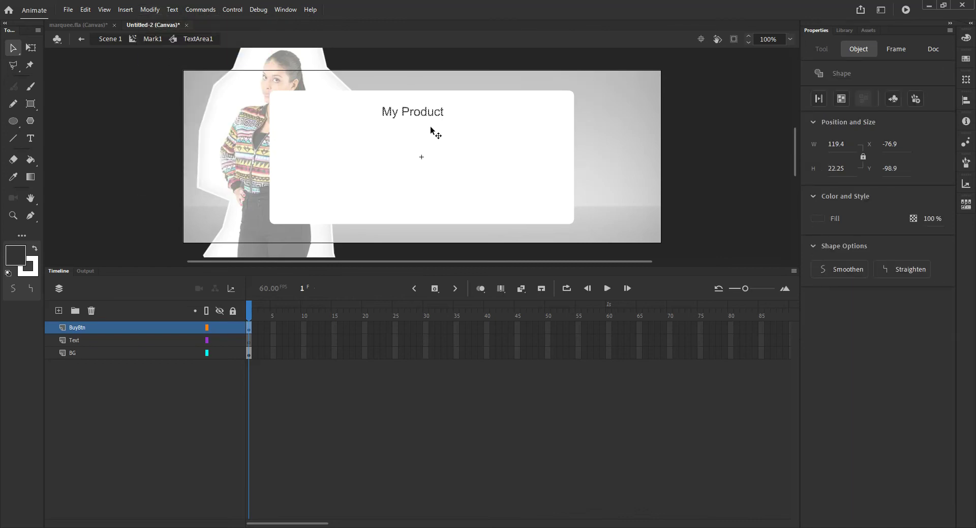
Try pulling the outlines of the broken-apart letters out of shape, and undo back to before the text was broken apart
left_click(422, 66)
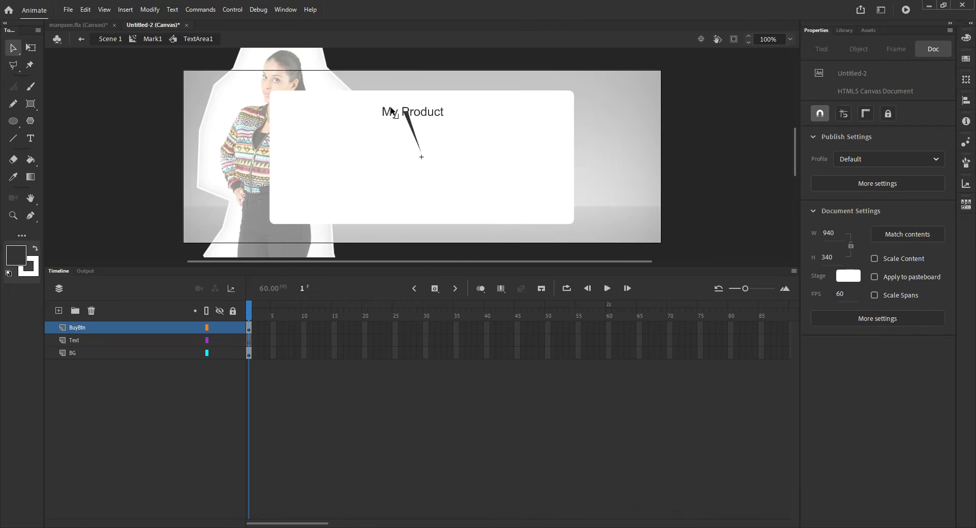
left_click_drag(383, 109, 293, 126)
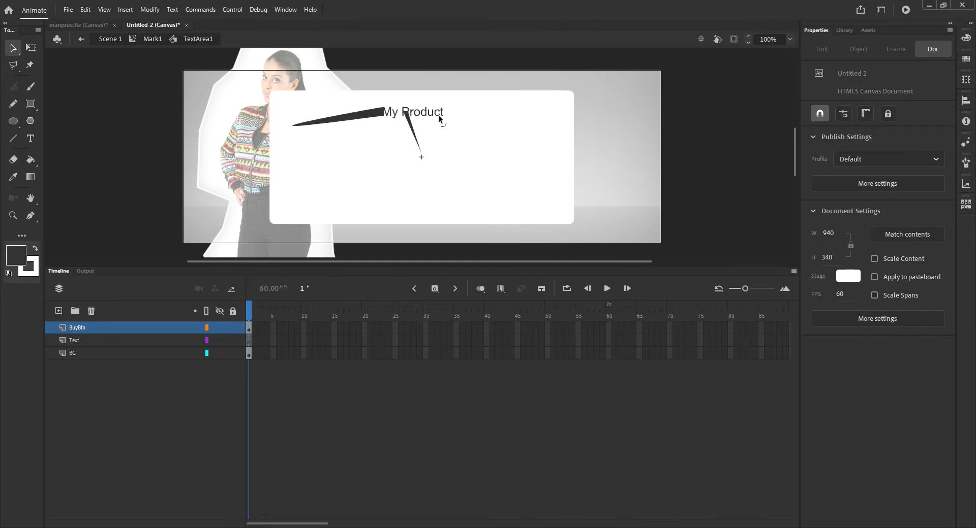
left_click_drag(443, 111, 480, 114)
key("ctrl+z")
key("ctrl+z")
key("ctrl+z")
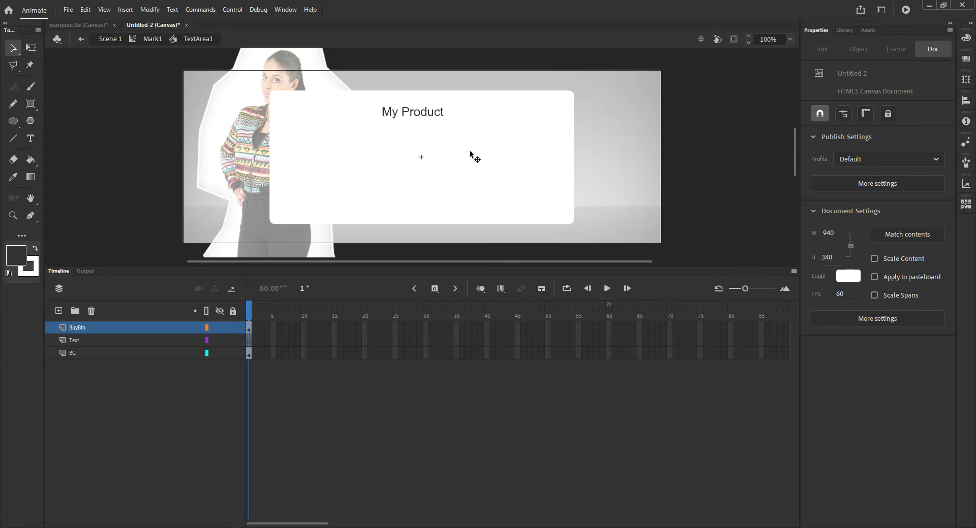
Check that the My Product text is editable by selecting some of its characters, and compare it with the background rectangle
left_click(13, 49)
left_click(412, 112)
double_click(419, 110)
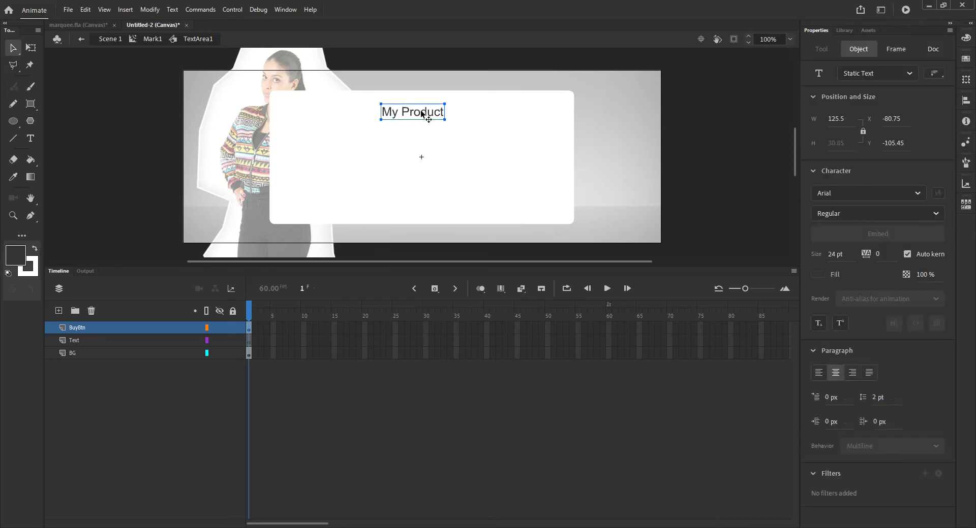
left_click_drag(427, 112, 403, 111)
left_click(13, 48)
left_click(127, 146)
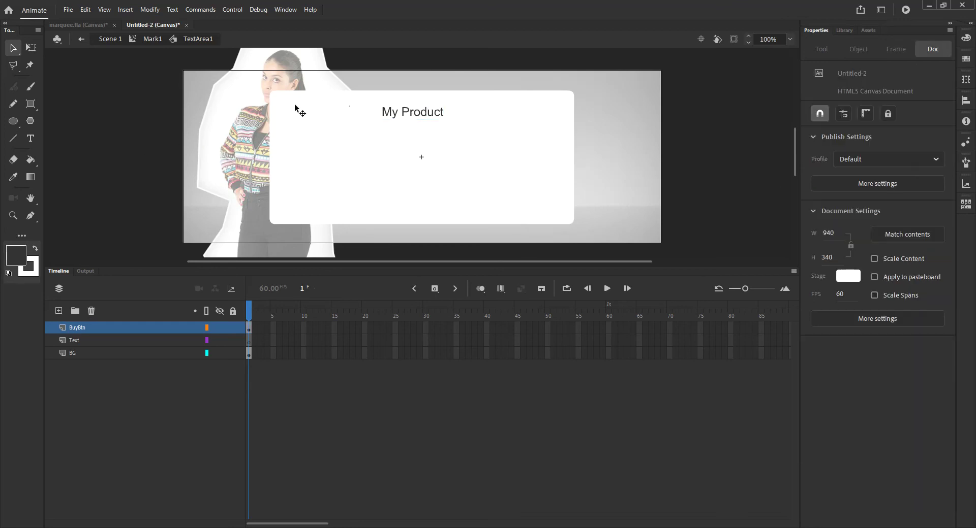
left_click(415, 105)
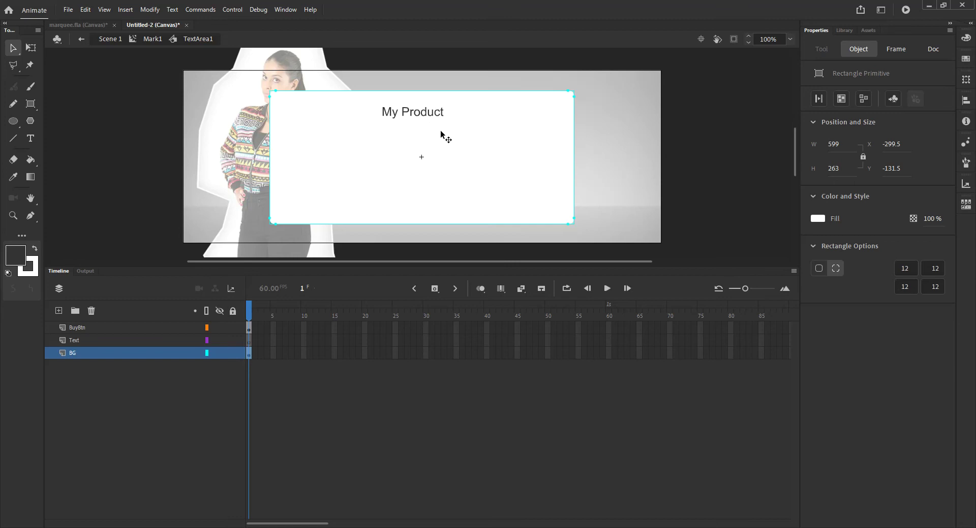
left_click(433, 112)
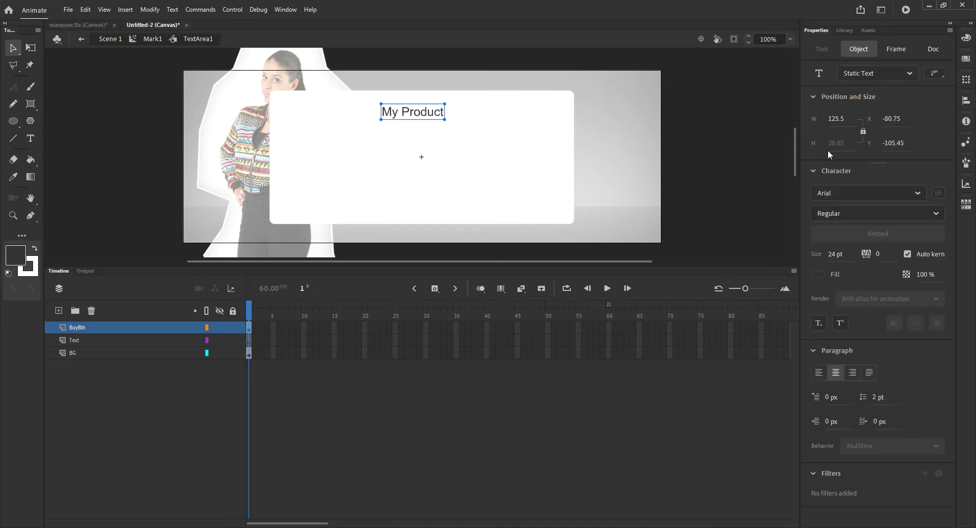
Place the BuyNowBtn symbol from the marquee.fla library in the lower-right area of the white rectangle
left_click(844, 31)
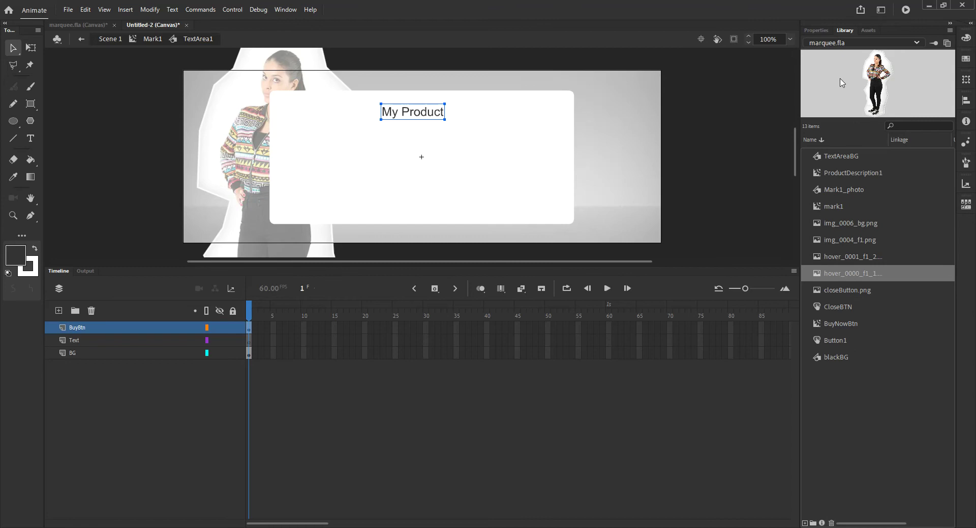
left_click(818, 324)
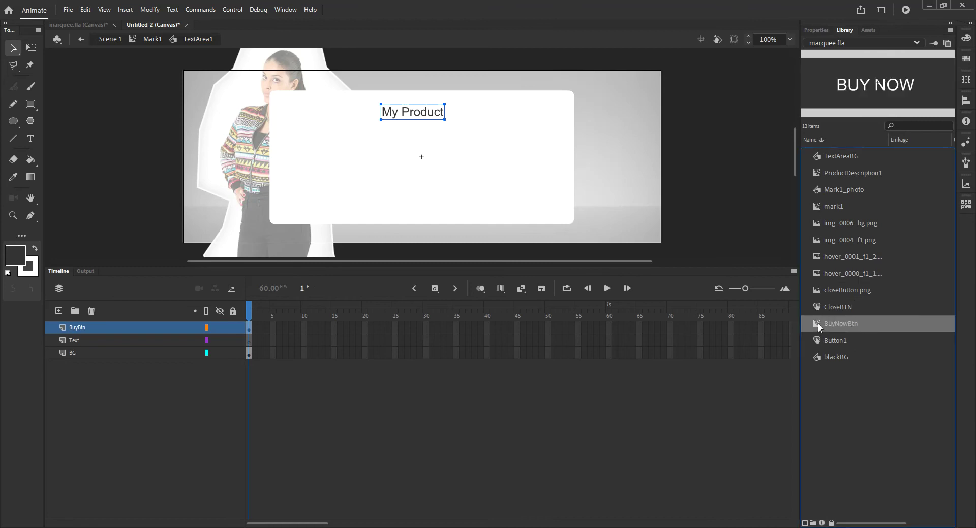
left_click_drag(819, 323, 533, 193)
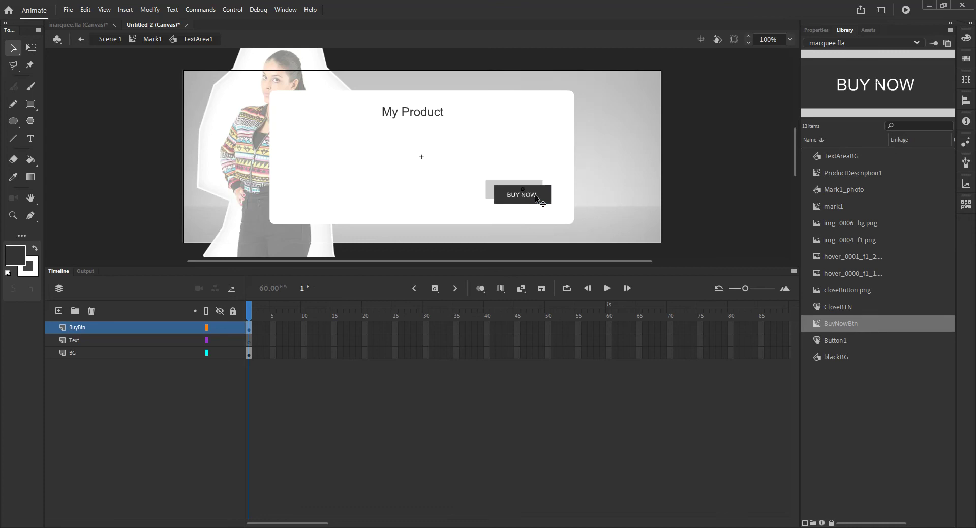
Open BuyNowBtn for editing in place, try altering its artwork, undo the change, and return to TextArea1
double_click(536, 198)
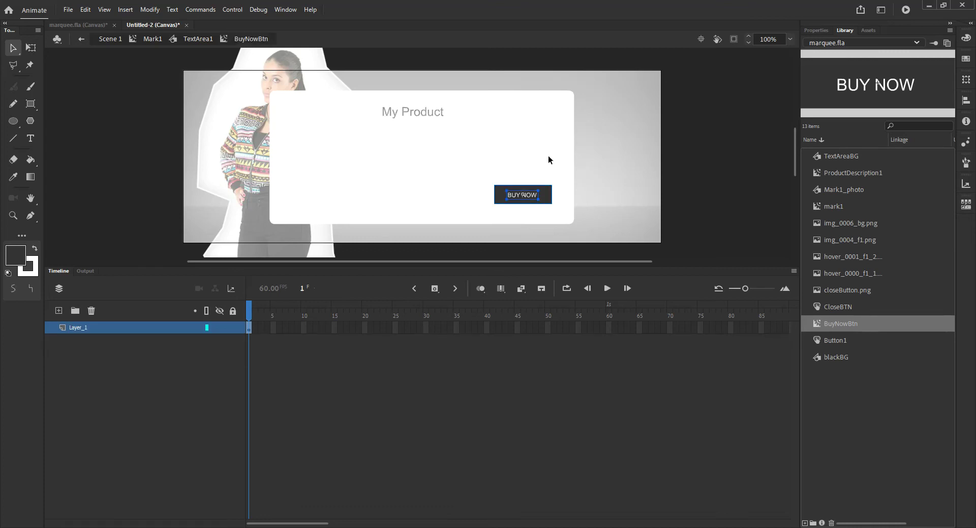
left_click_drag(551, 200, 535, 124)
left_click(535, 196)
key("ctrl+z")
left_click(206, 40)
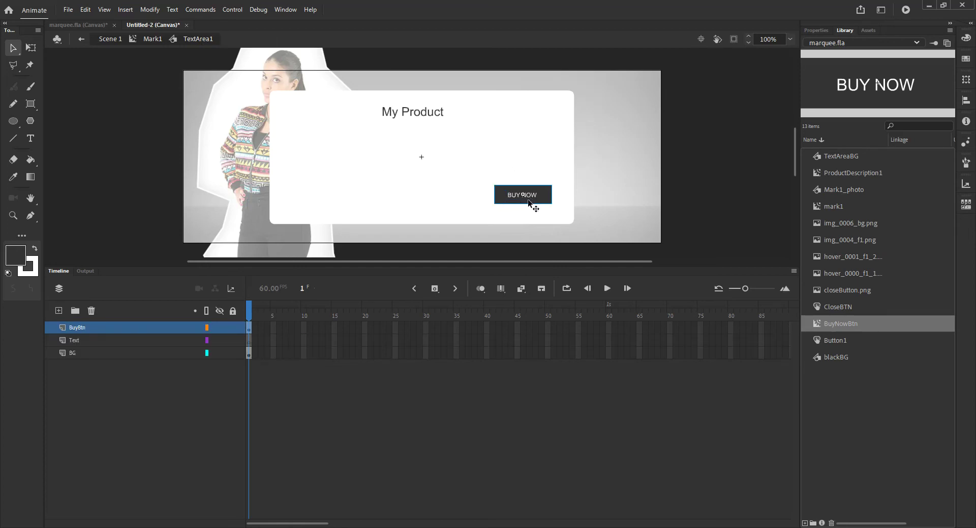
Move the BUY NOW button closer to the white rectangle's lower-right corner and return to the Mark1 symbol
left_click_drag(544, 196, 558, 208)
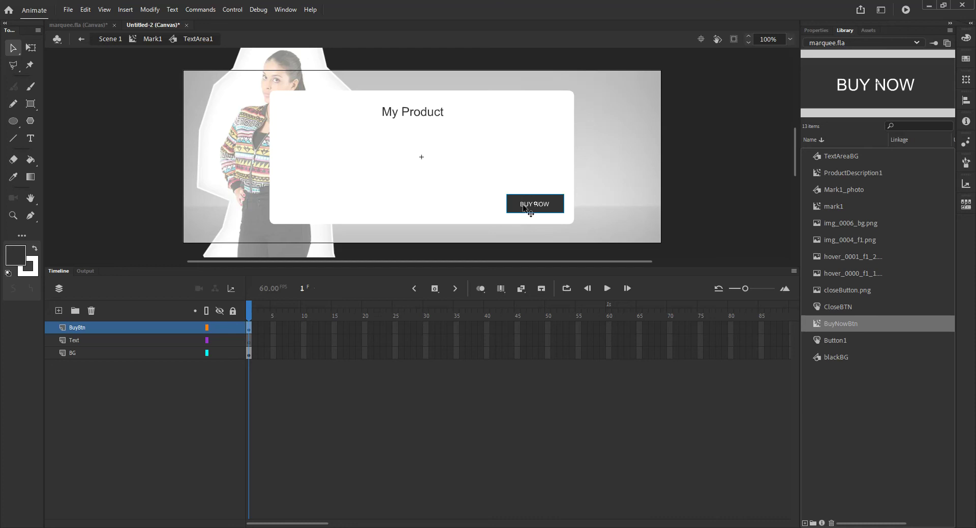
left_click(424, 113)
left_click(153, 39)
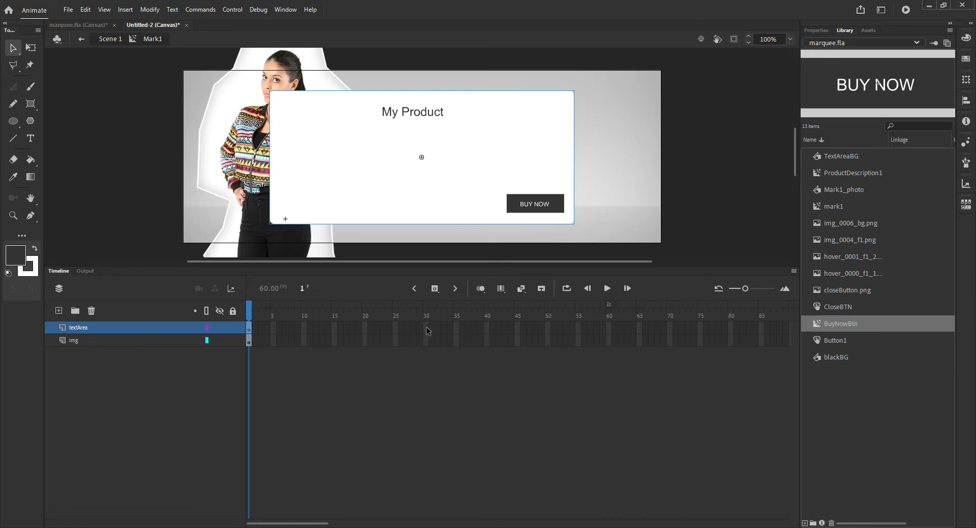
Extend the textArea and img layers of Mark1 to frame 30
left_click_drag(426, 331, 426, 357)
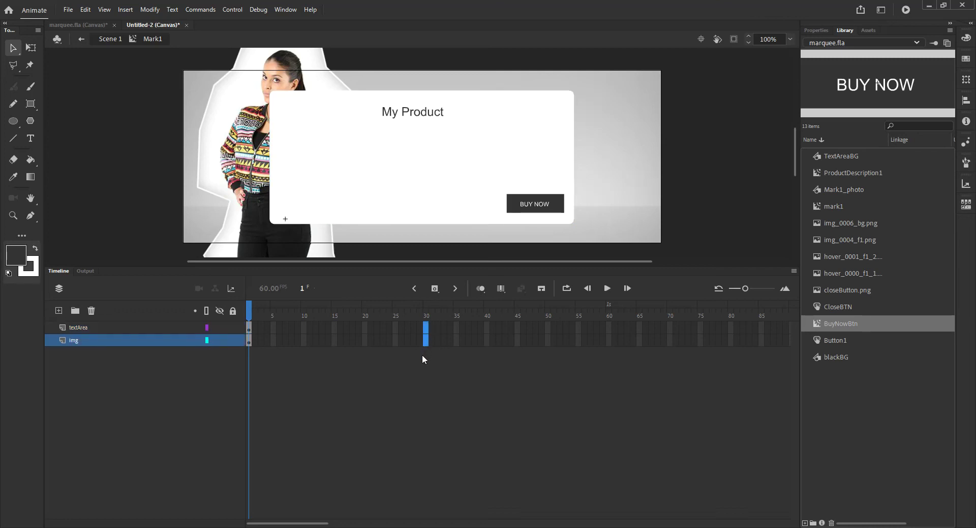
key("F5")
left_click(429, 327, "shift")
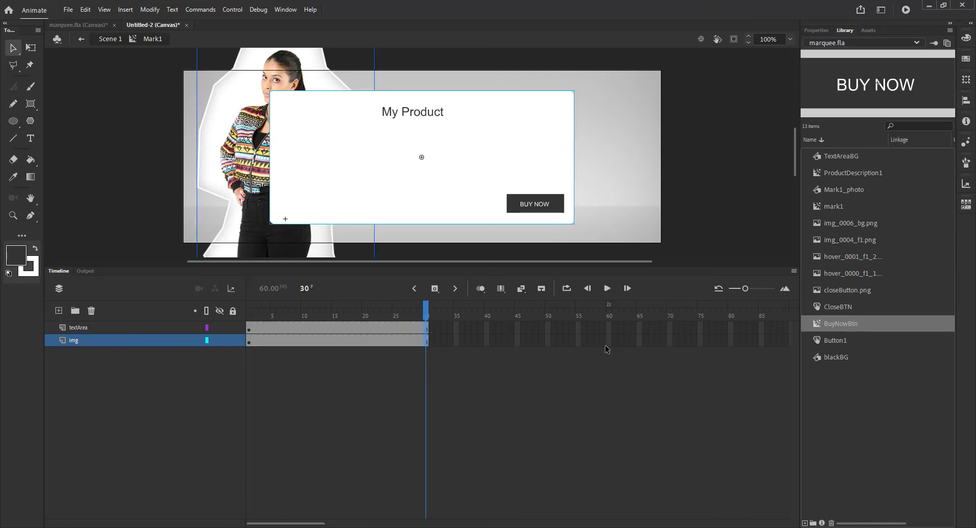
left_click(285, 355)
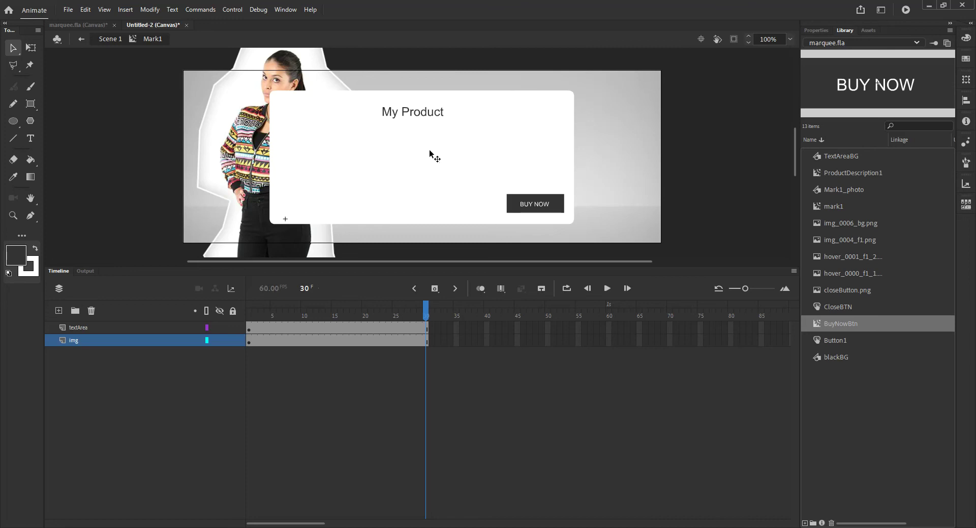
Create a motion tween on the textArea layer and move the text area left, partly off the stage, at its first frame
right_click(252, 330)
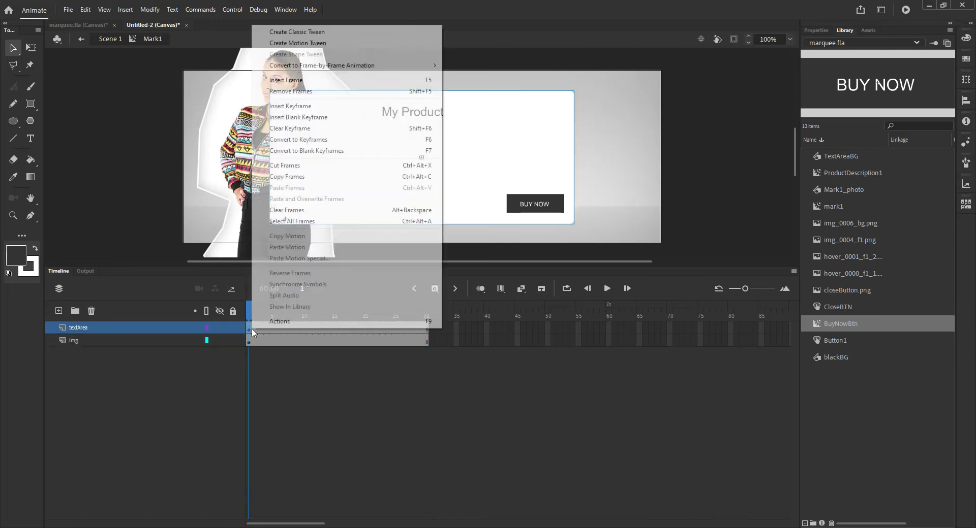
left_click(300, 43)
left_click(438, 192)
key("Escape")
left_click_drag(526, 154, 246, 153)
At frame 30, move the text area right to just past the stage's centre, and scrub back to check the motion
left_click(426, 317)
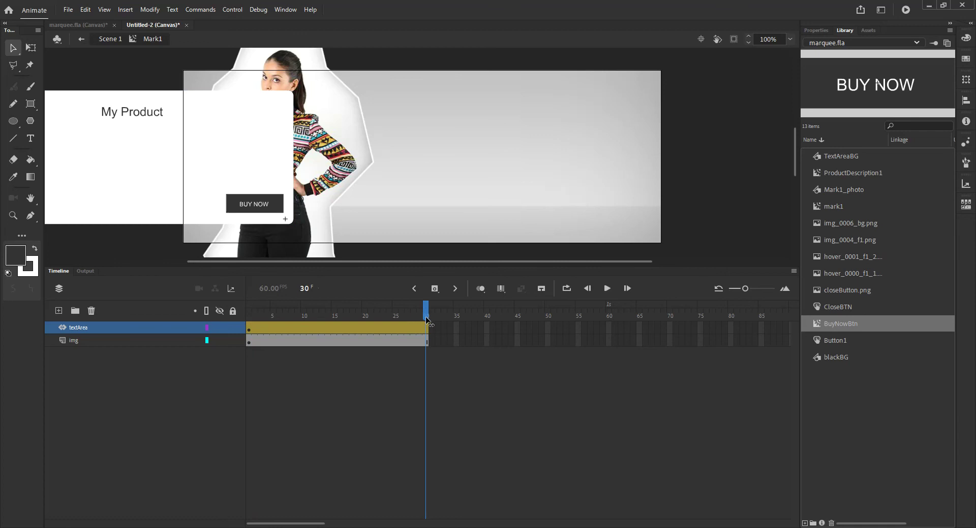
left_click_drag(247, 129, 509, 152)
mouse_move(426, 309)
left_mouse_down()
mouse_move(249, 310)
mouse_move(426, 310)
mouse_move(382, 320)
mouse_move(426, 324)
left_mouse_up()
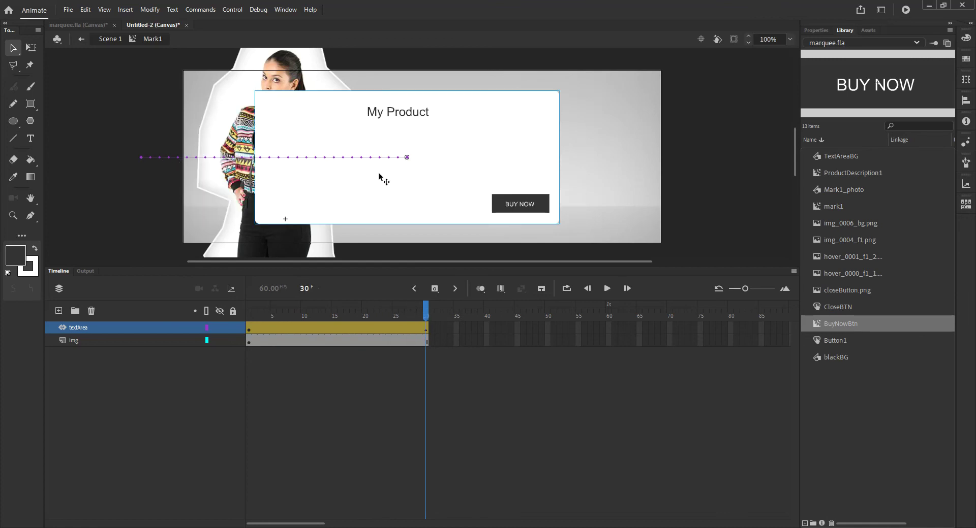
mouse_move(426, 317)
left_mouse_down()
mouse_move(413, 320)
mouse_move(426, 320)
left_mouse_up()
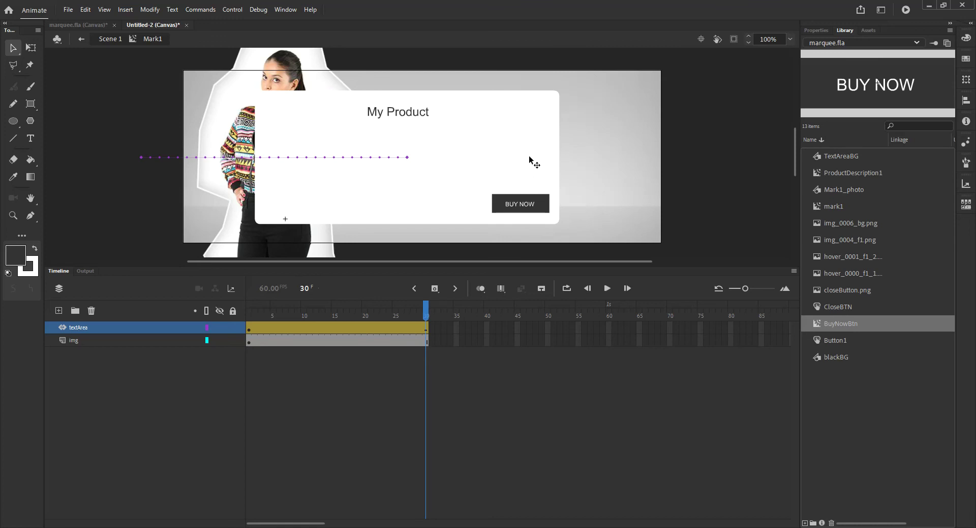
left_click_drag(529, 159, 555, 162)
left_click_drag(413, 328, 408, 305)
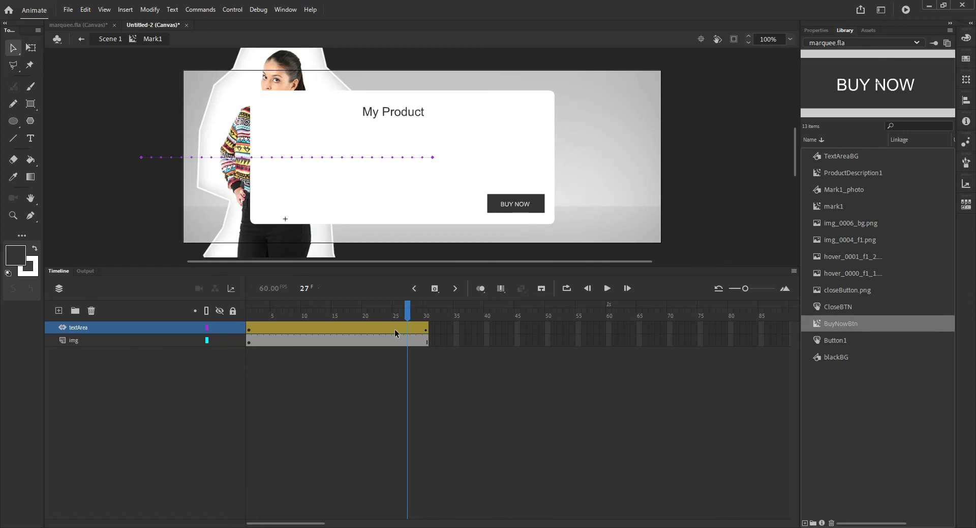
At frame 27, move the text area right, beyond its end position, to make an overshoot, and play the animation
left_click_drag(543, 121, 590, 128)
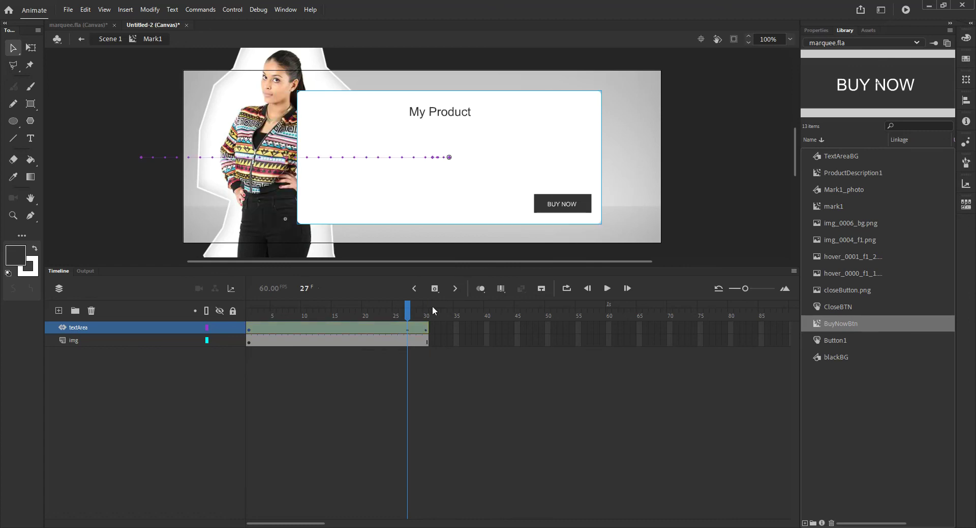
left_click_drag(407, 313, 249, 310)
left_click(606, 288)
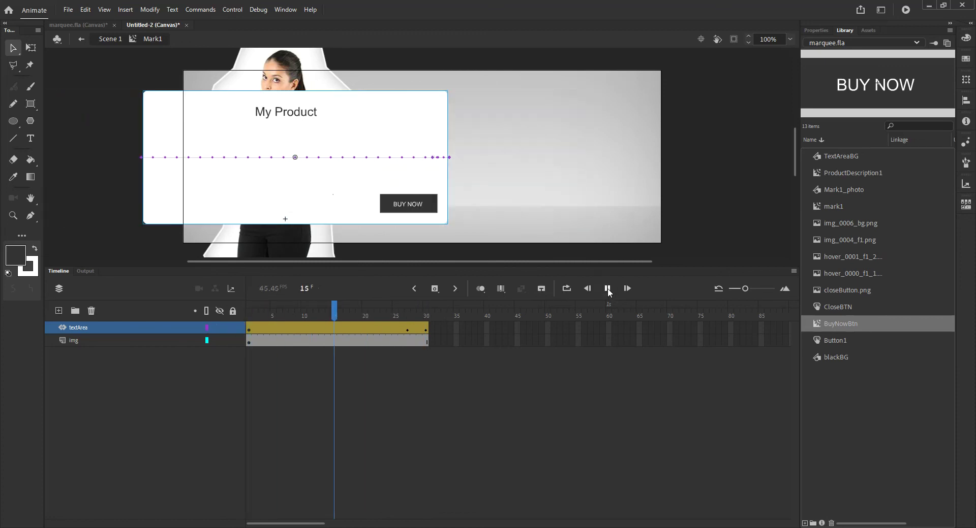
left_click(608, 288)
left_click_drag(429, 312, 427, 361)
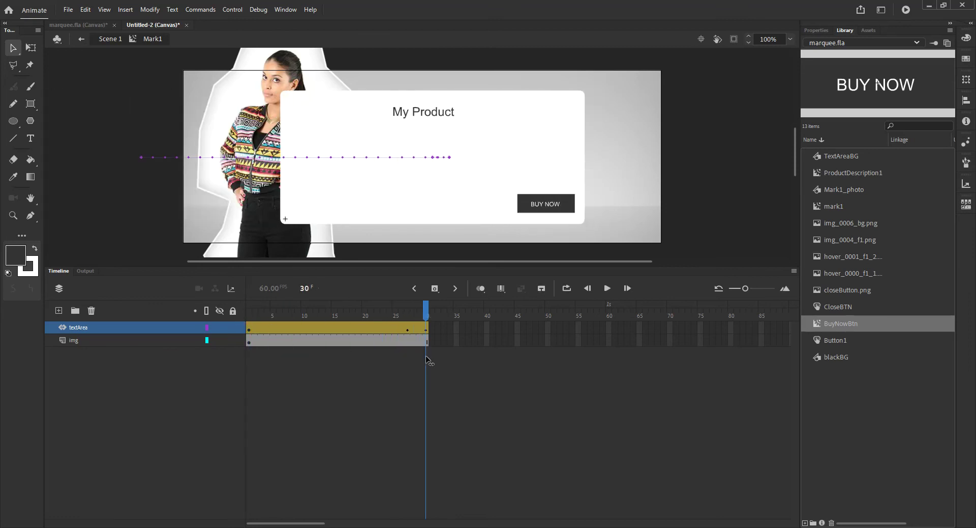
Move the textArea layer's overshoot keyframe to frame 25 and replay the animation
left_click(407, 331)
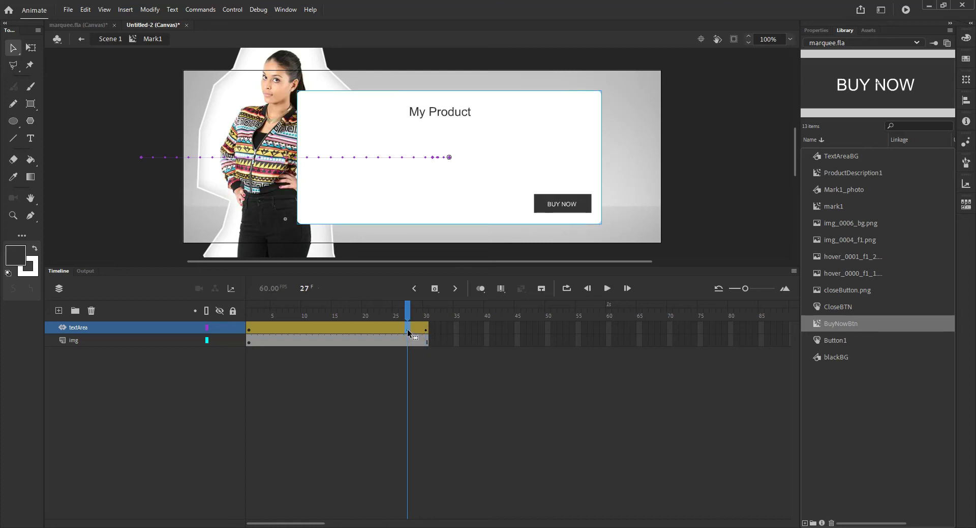
left_click_drag(397, 329, 395, 328)
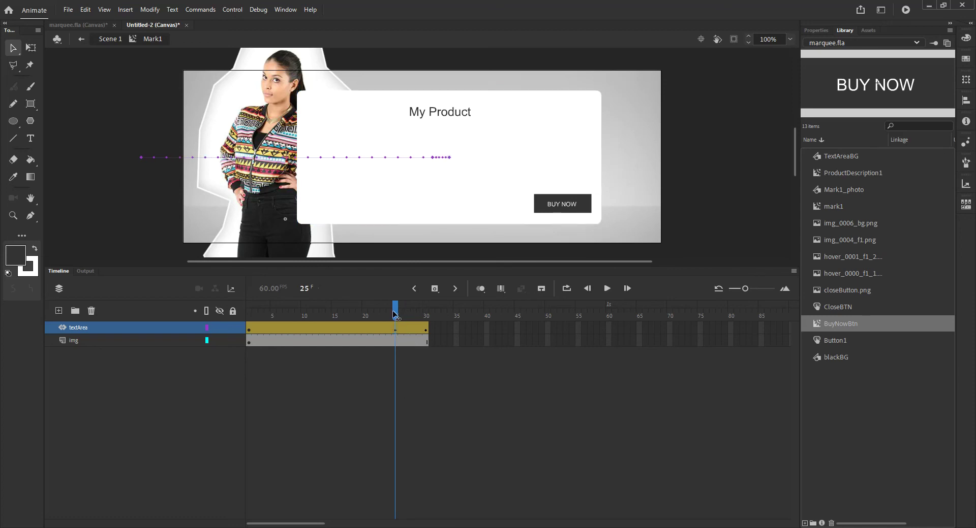
key("shift+comma")
key("Return")
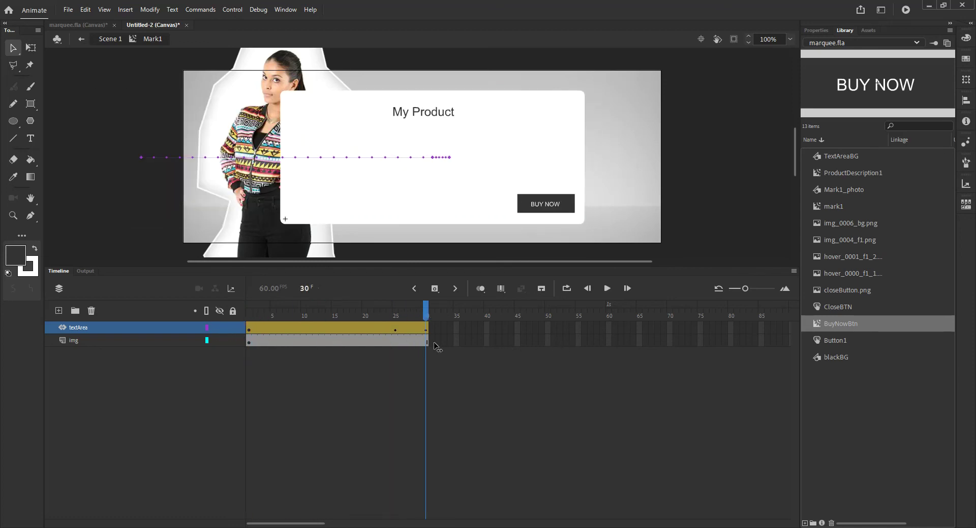
key("Return")
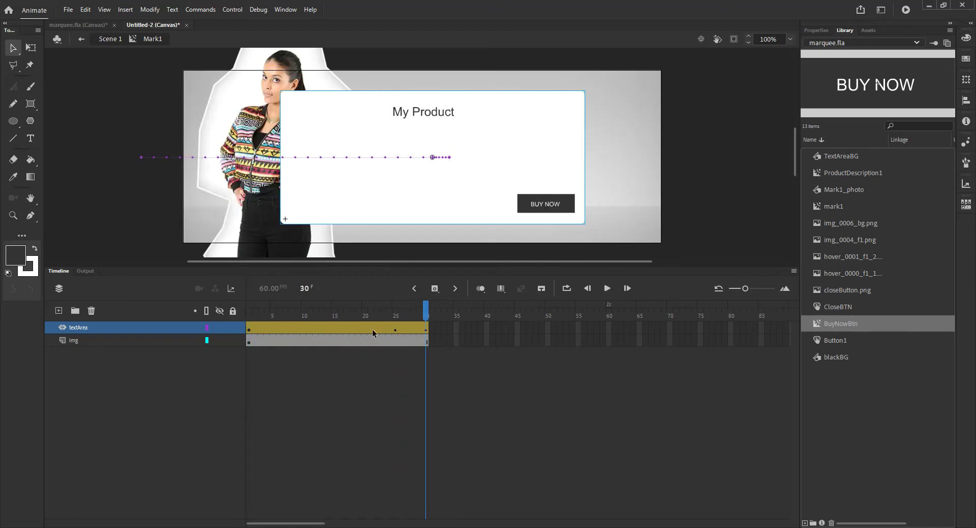
key("Return")
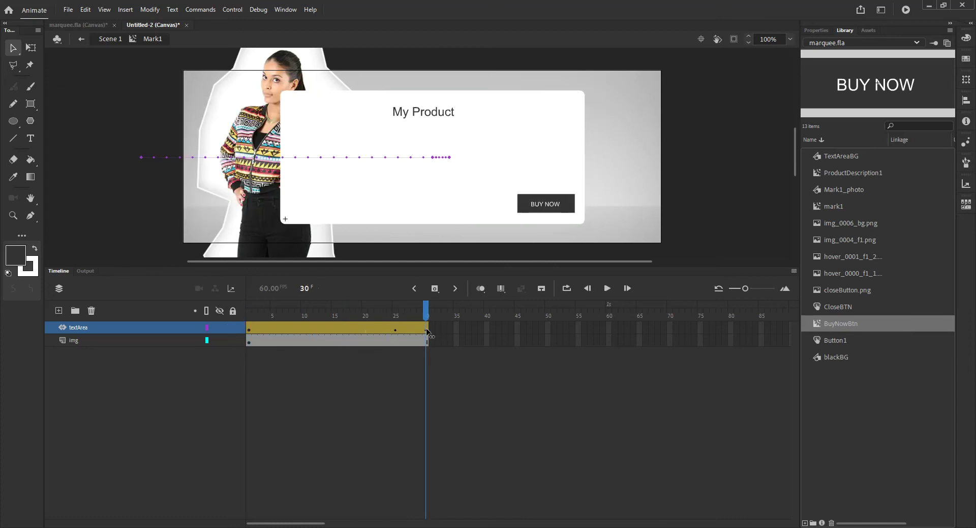
key("Return")
Open the textArea tween's motion graph, fit it to view, and add a raised anchor point on the X curve at frame 14
double_click(344, 328)
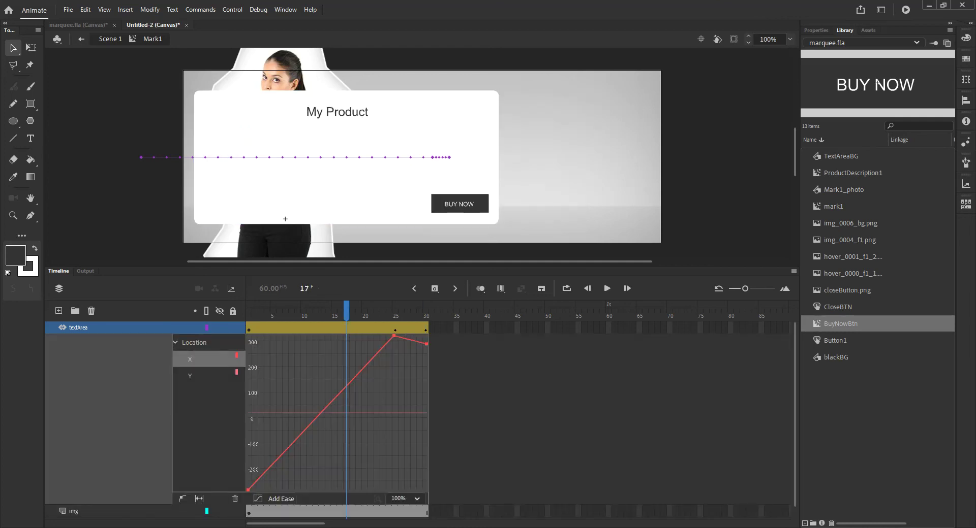
left_click(199, 500)
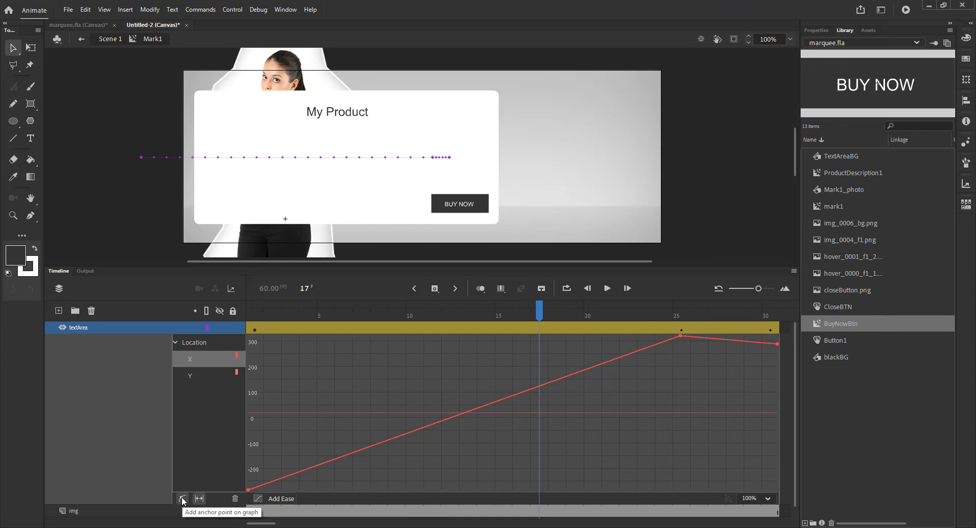
left_click_drag(540, 320, 476, 326)
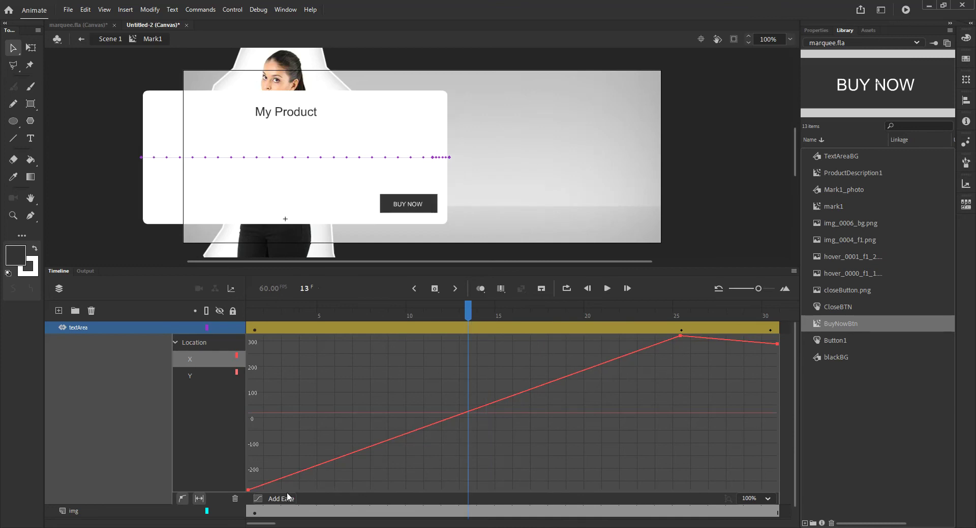
left_click_drag(470, 412, 463, 379)
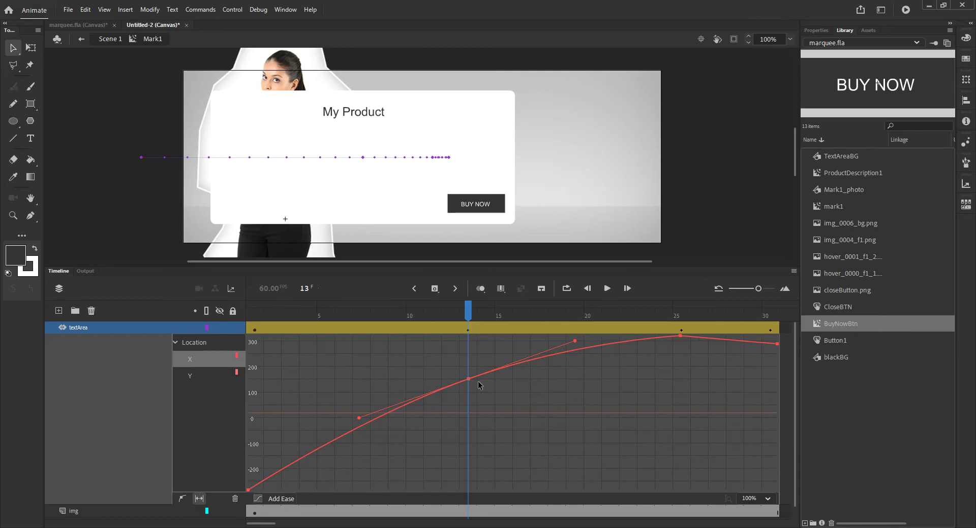
left_click_drag(469, 382, 486, 379)
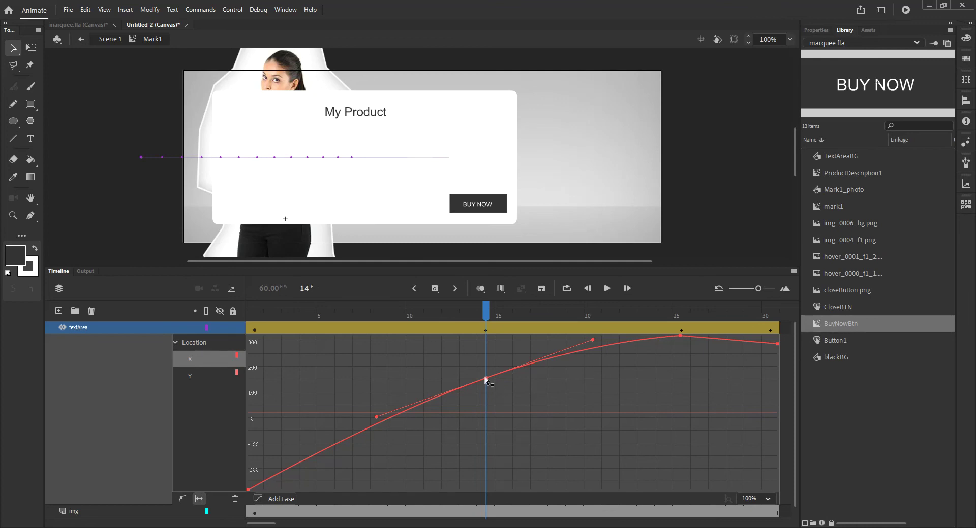
left_click_drag(486, 379, 486, 380)
Add an anchor point on the X curve at frame 29 and move the text area slightly left at frame 30
left_click(682, 339)
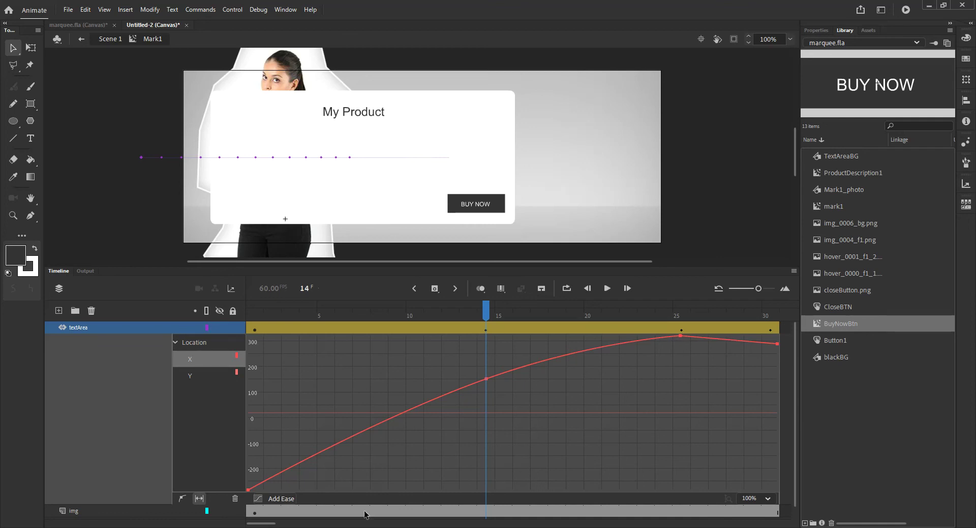
left_click(183, 500)
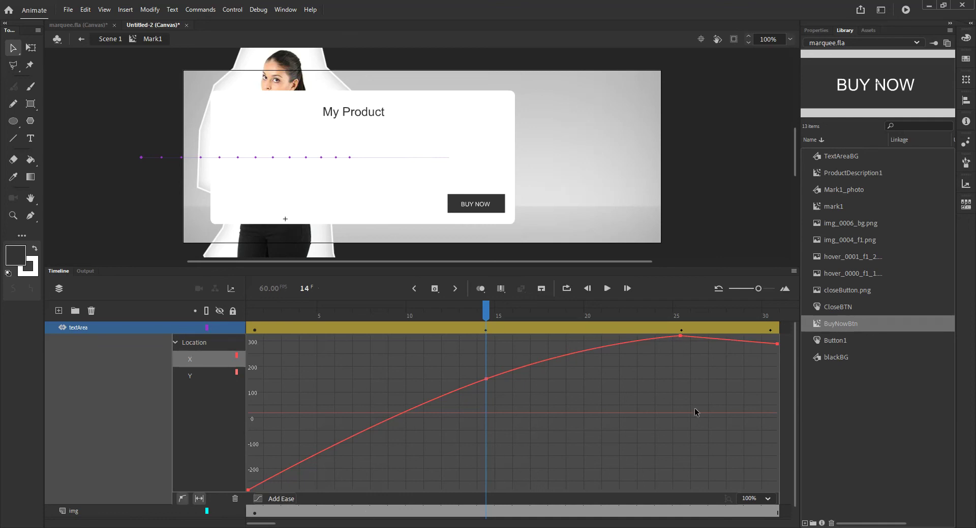
left_click(750, 340)
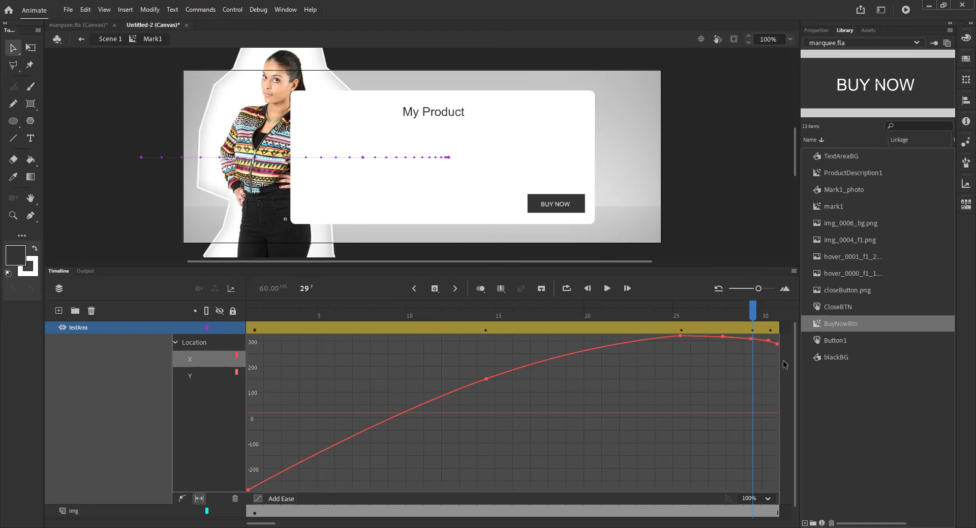
left_click(769, 328)
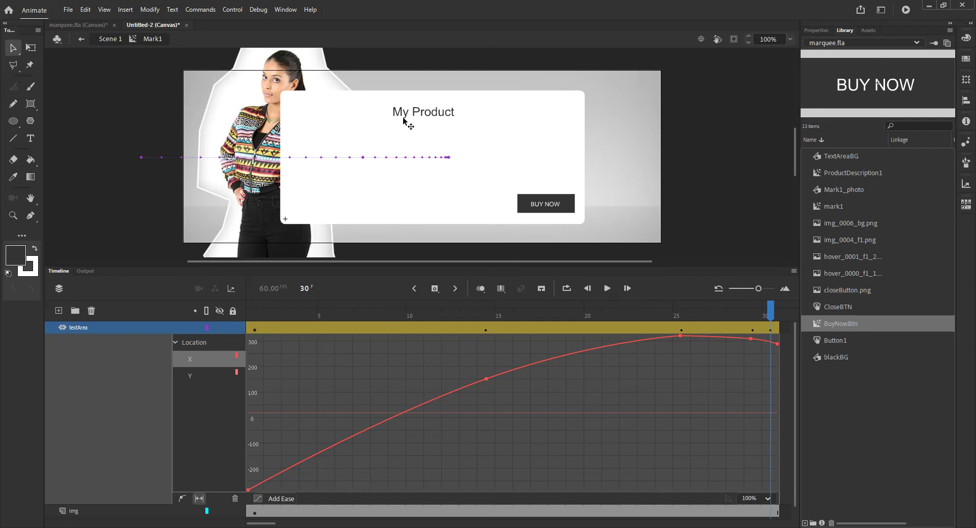
left_click(499, 133)
left_click_drag(499, 133, 499, 135)
Smooth the X curve around the frame 29 anchor and raise the frame 14 anchor slightly
left_click(752, 339)
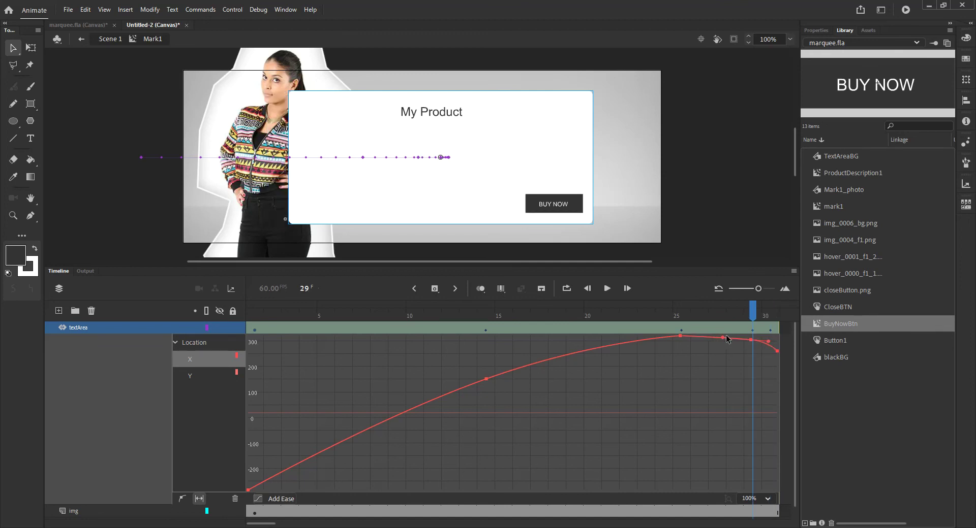
left_click_drag(769, 345, 748, 346)
left_click(682, 337)
left_click(486, 379)
left_click_drag(486, 379, 494, 372)
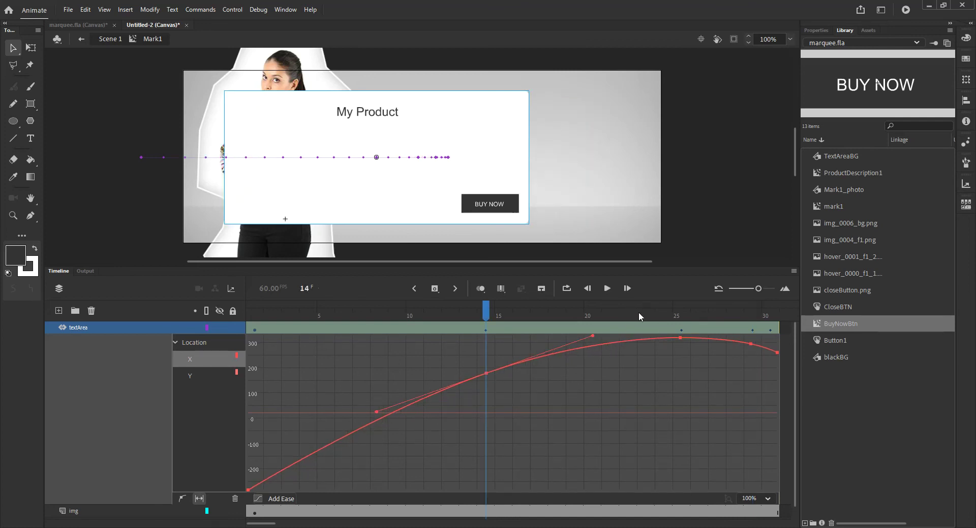
Play the eased slide-in several times to judge the motion, and close the motion graph
left_click(607, 289)
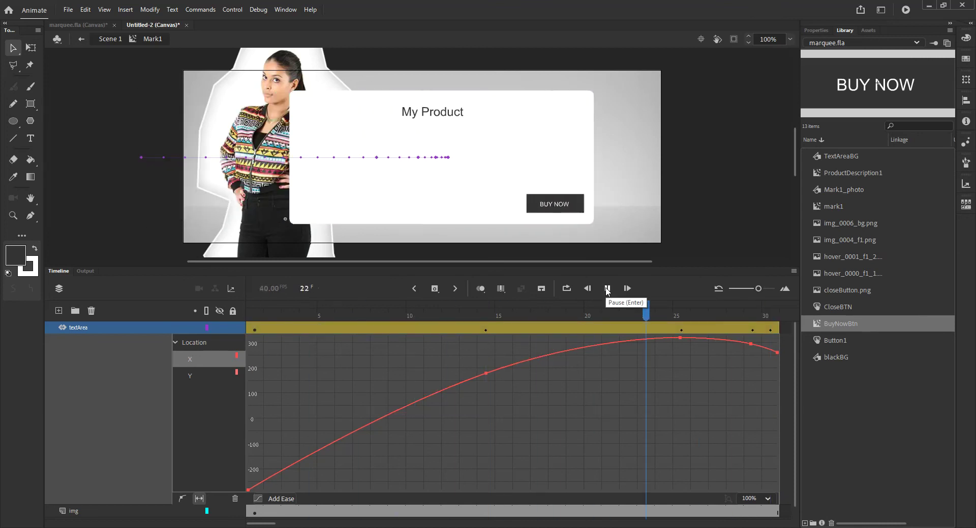
left_click(607, 289)
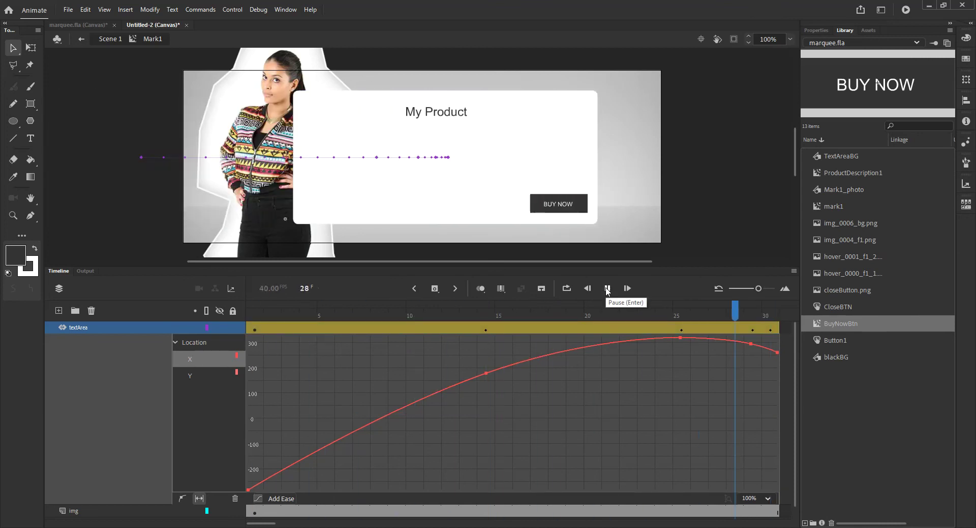
left_click(607, 289)
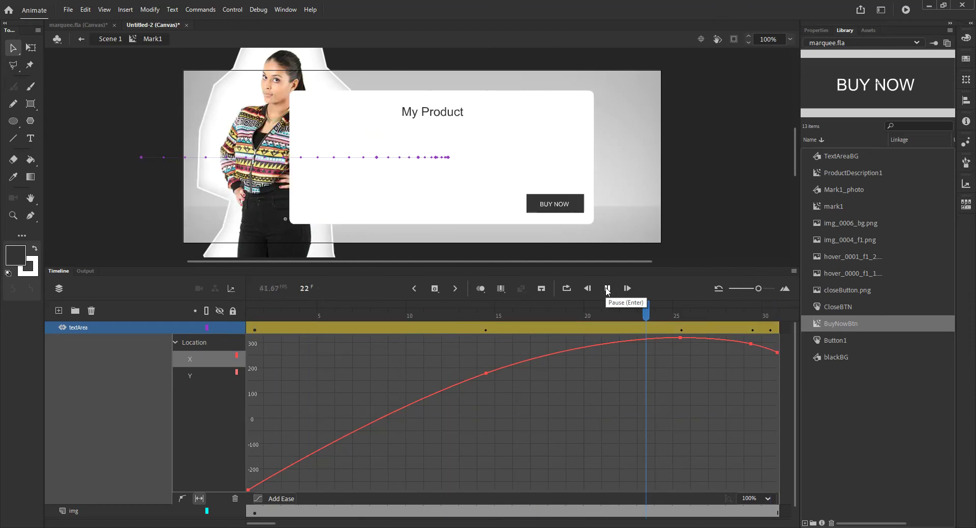
left_click(606, 289)
left_click(606, 288)
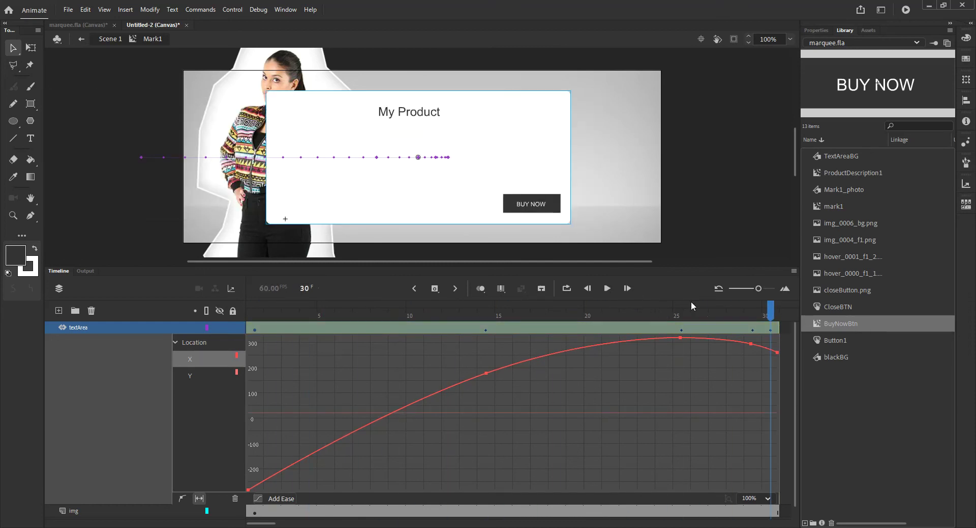
left_click(607, 288)
double_click(516, 331)
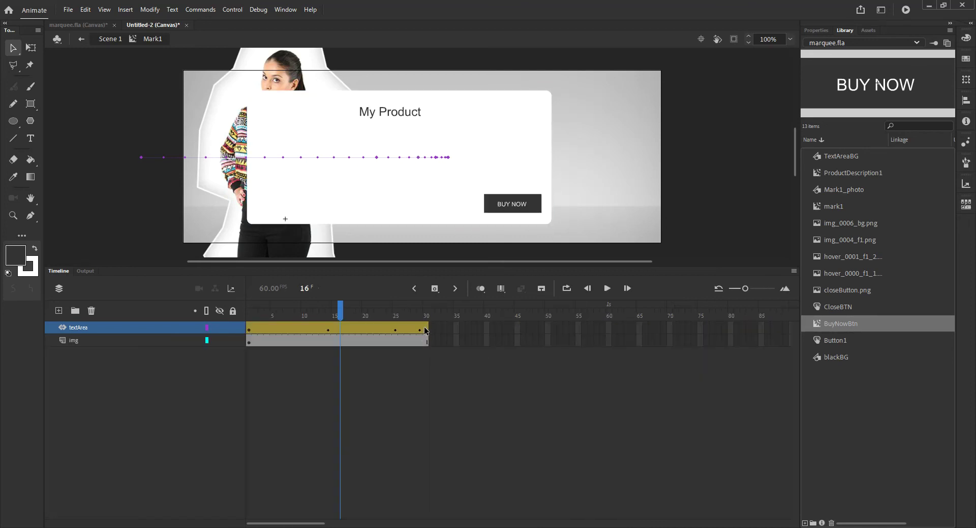
Shorten the textArea motion tween proportionally so that it ends at frame 24
left_click_drag(340, 311, 222, 356)
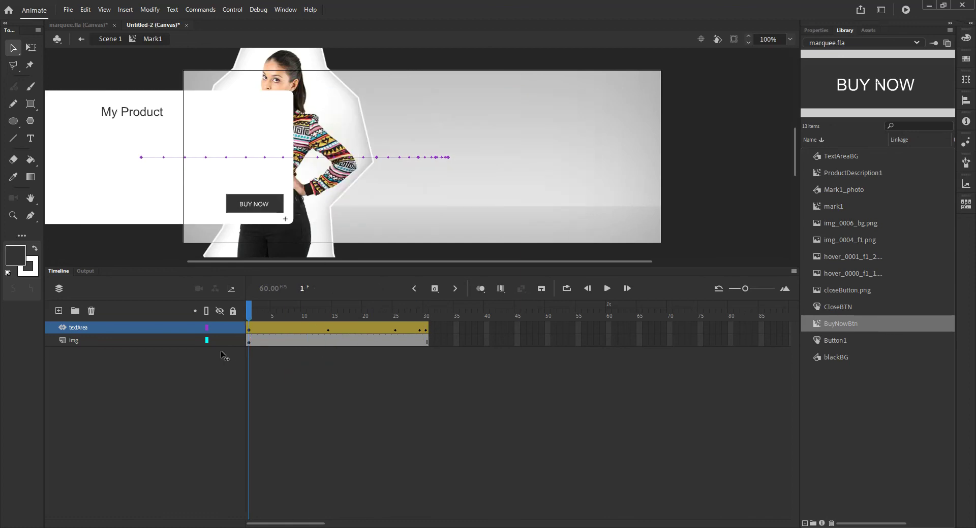
left_click(118, 330)
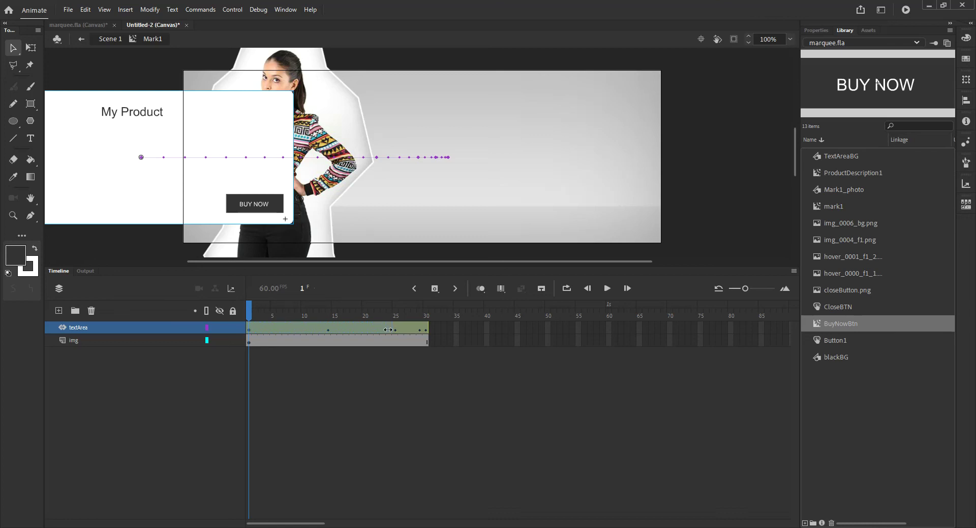
left_click_drag(388, 331, 389, 330)
Remove the img layer's frames beyond frame 24 and play the shortened animation
left_click(426, 342)
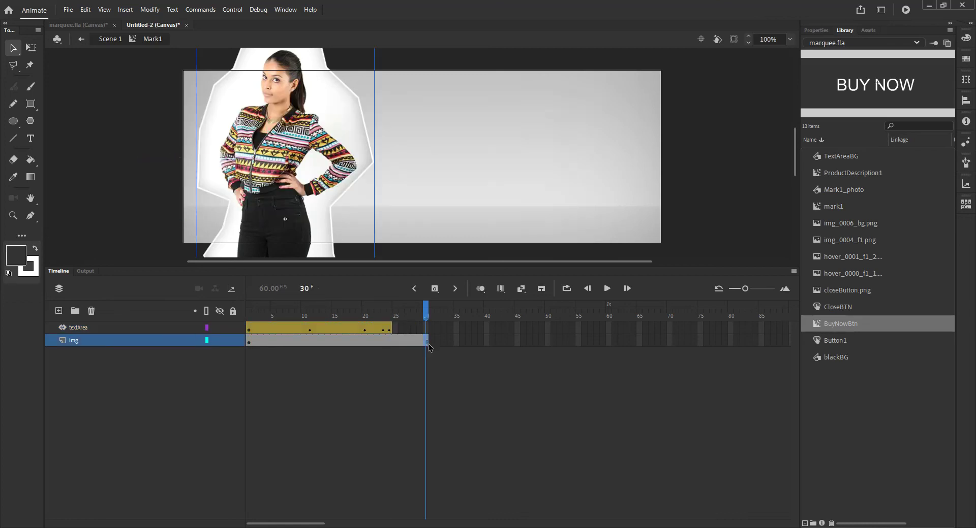
left_click_drag(389, 340, 420, 343)
left_click(389, 340)
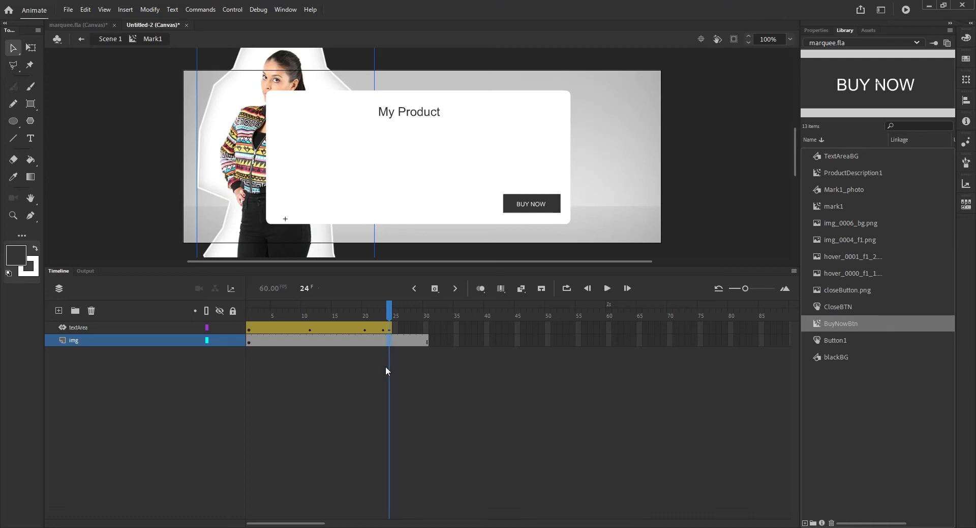
key("shift+F5")
key("shift+F5")
key("shift+F5")
left_click(391, 319)
left_click(627, 288)
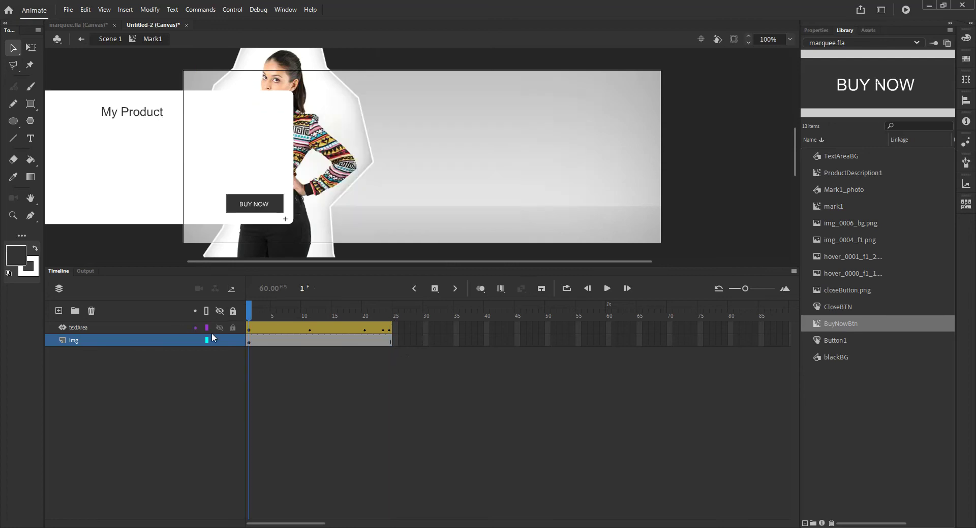
left_click(606, 289)
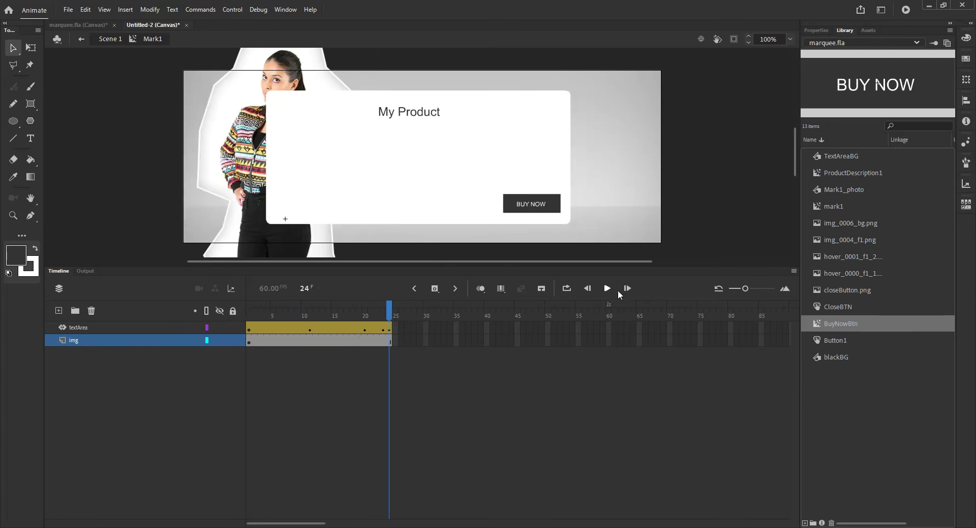
left_click(606, 289)
Add a layer named Mask above textArea and draw a filled rectangle over the stage from the woman's face to the right edge
left_click(85, 328)
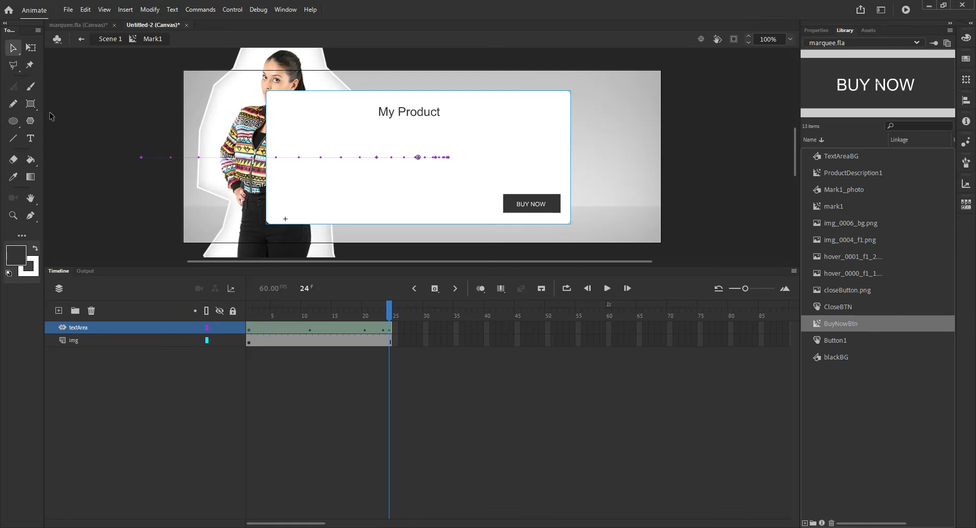
left_click(31, 104)
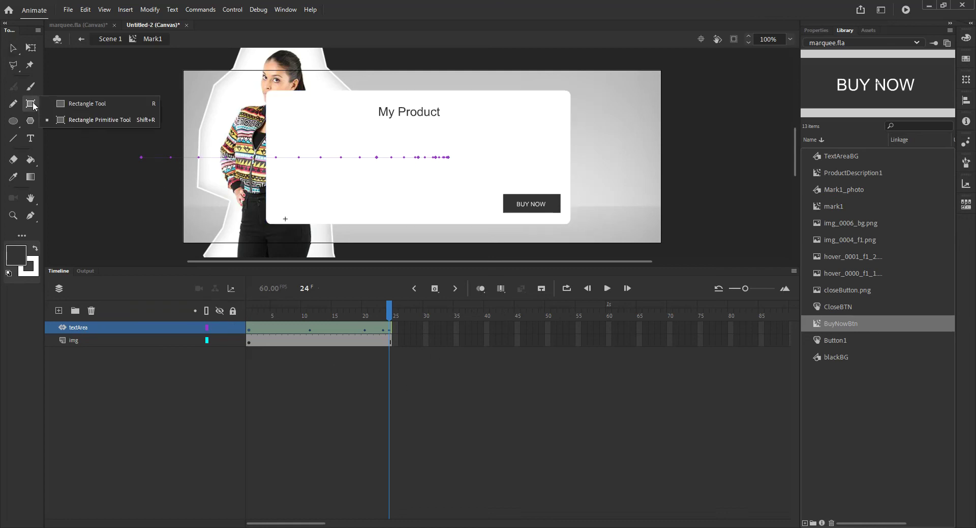
left_click(61, 105)
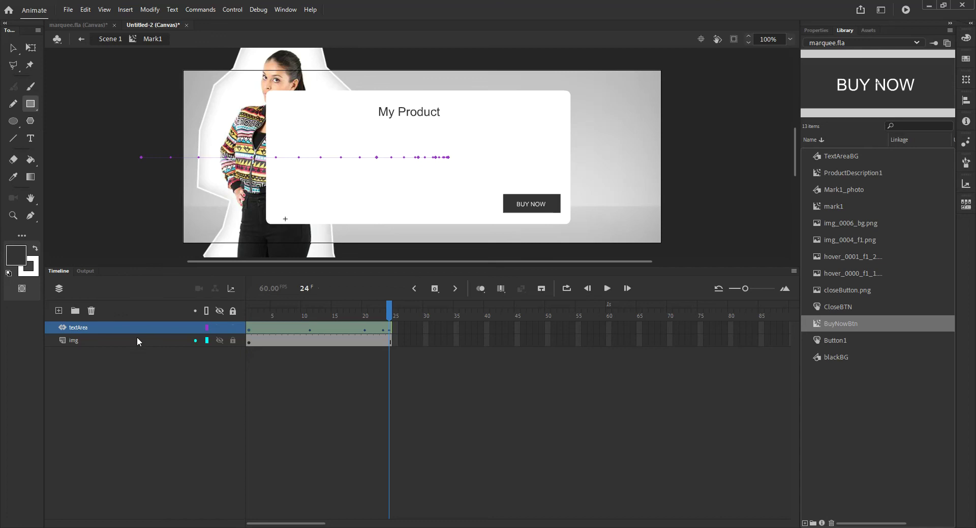
left_click(59, 310)
double_click(78, 327)
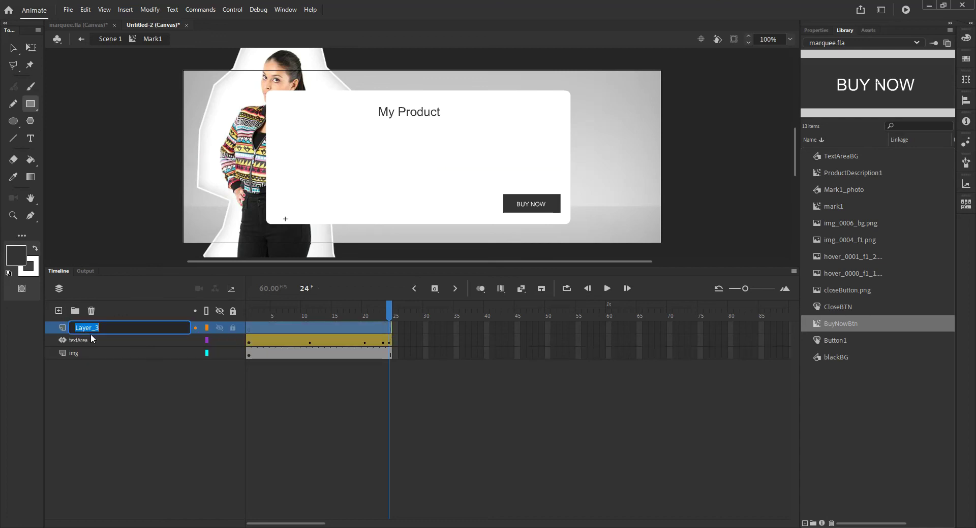
type("Mask")
mouse_move(293, 70)
left_mouse_down()
mouse_move(311, 108)
mouse_move(498, 232)
mouse_move(661, 243)
left_mouse_up()
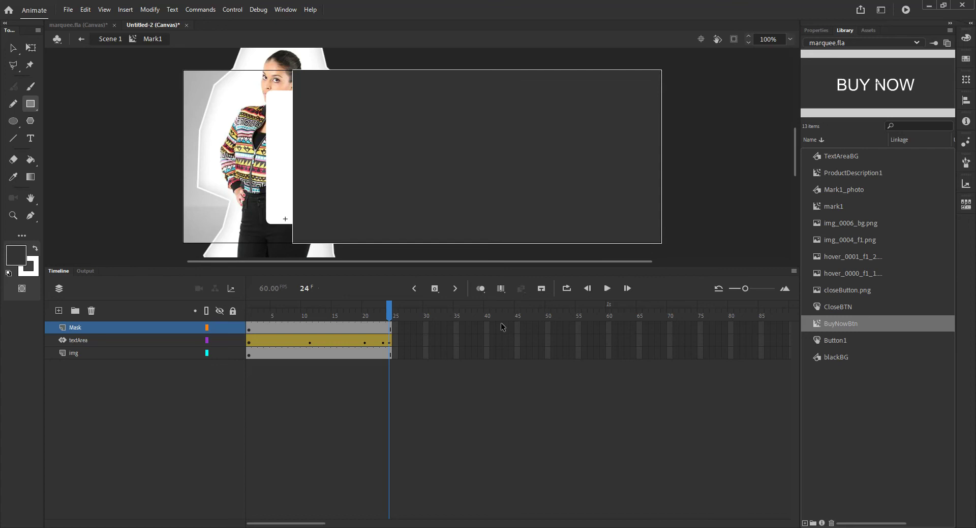
Turn the Mask layer into a mask for the textArea layer and scrub back to frame 16 to check the reveal
left_click(12, 49)
left_click(467, 105)
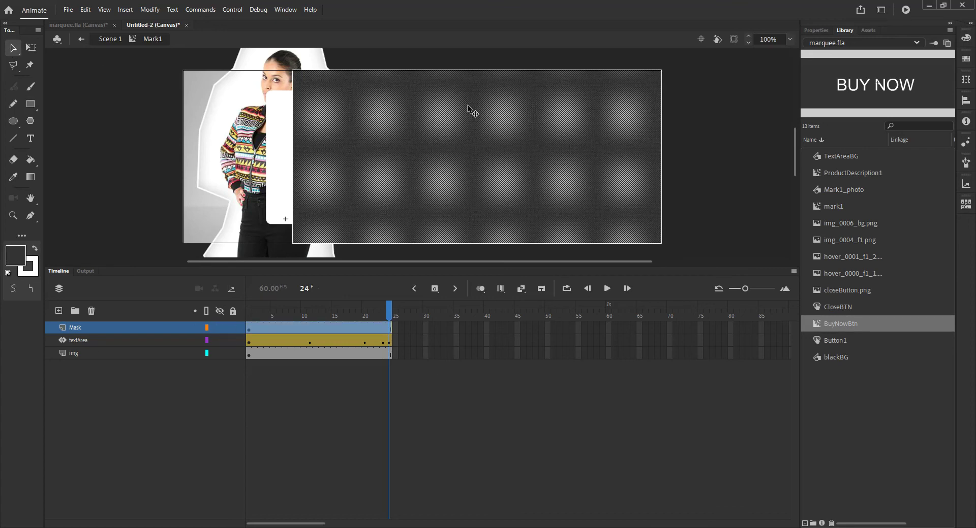
left_click(146, 327)
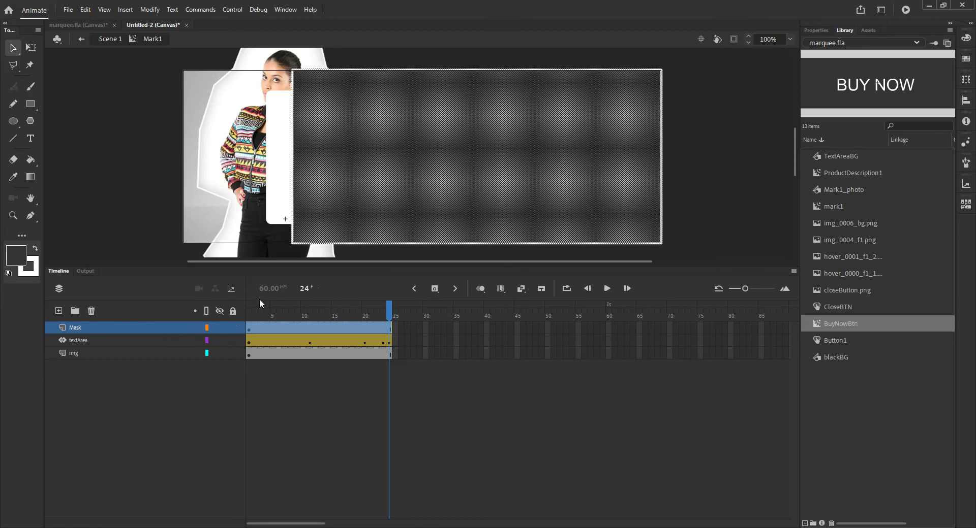
right_click(77, 329)
left_click(110, 225)
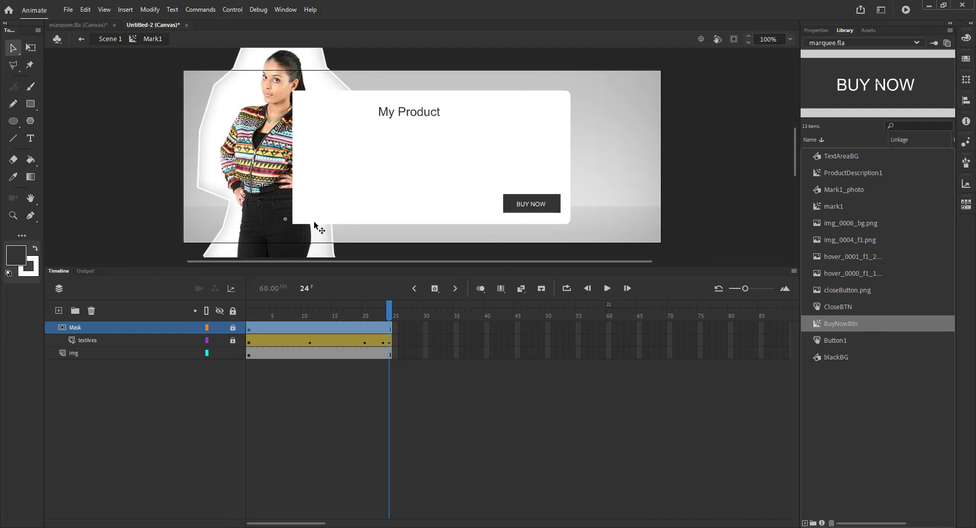
left_click_drag(389, 311, 340, 346)
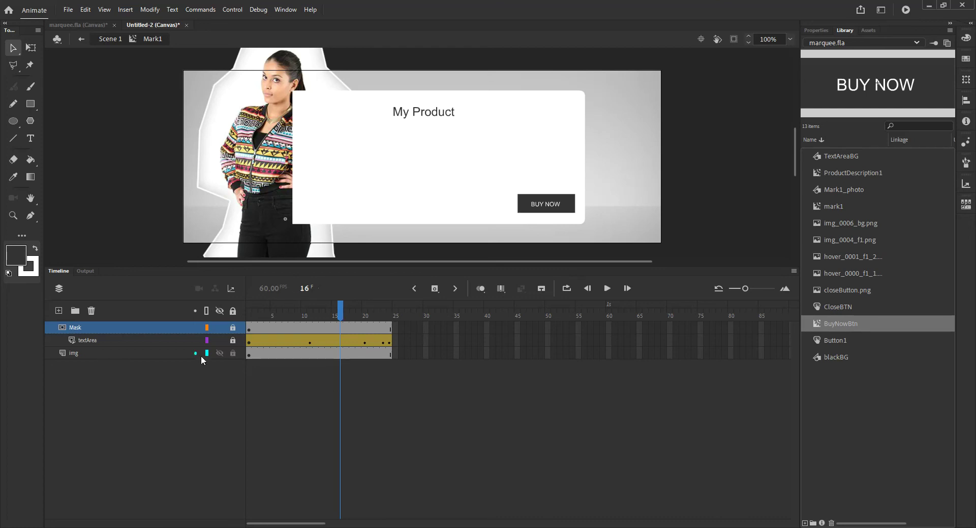
Move the img layer above the Mask layer and preview the animation through frame 24
left_click_drag(72, 353, 75, 321)
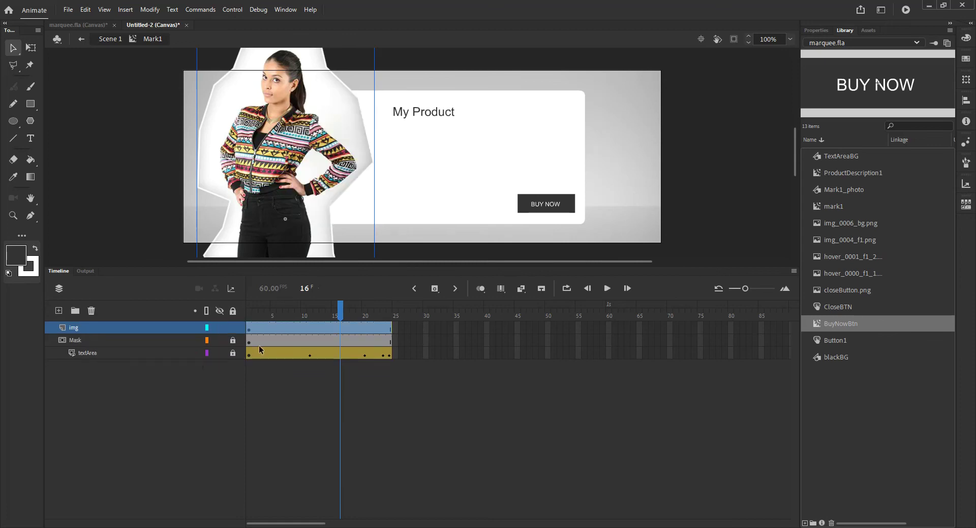
left_click_drag(251, 312, 389, 312)
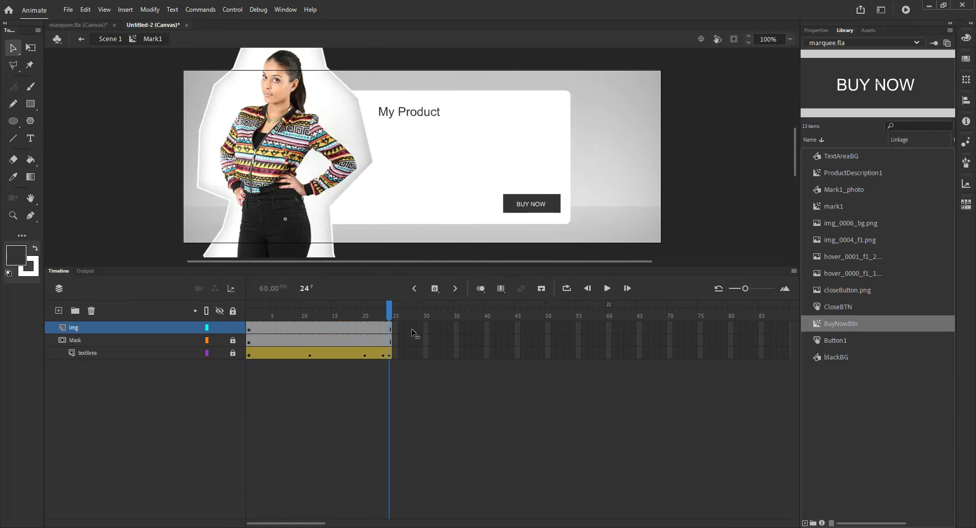
key("Return")
Add a new layer above img and name it CloseBtn
left_click(59, 310)
double_click(74, 328)
type("CloseBtn")
key("Return")
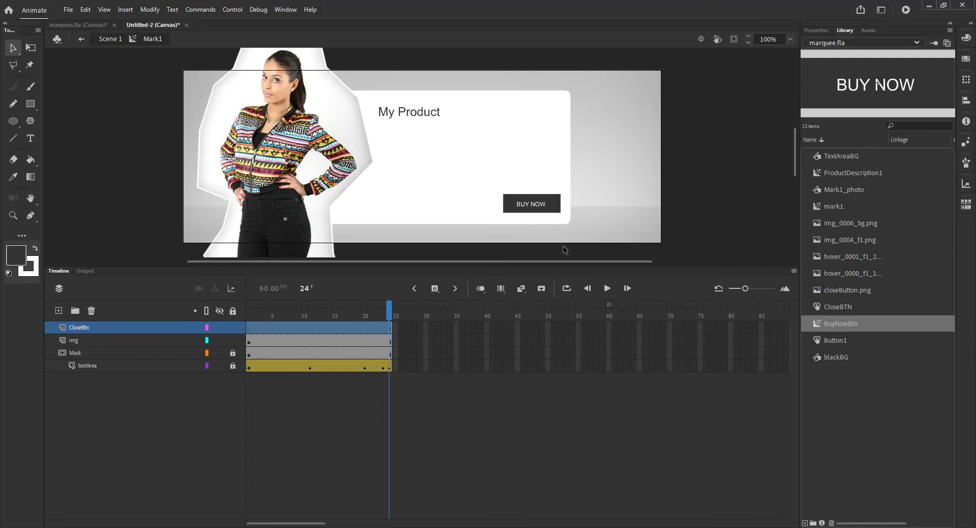
Insert a keyframe at frame 24 of the CloseBtn layer and place the CloseBTN symbol on the white text panel's upper-right corner
left_click(420, 449)
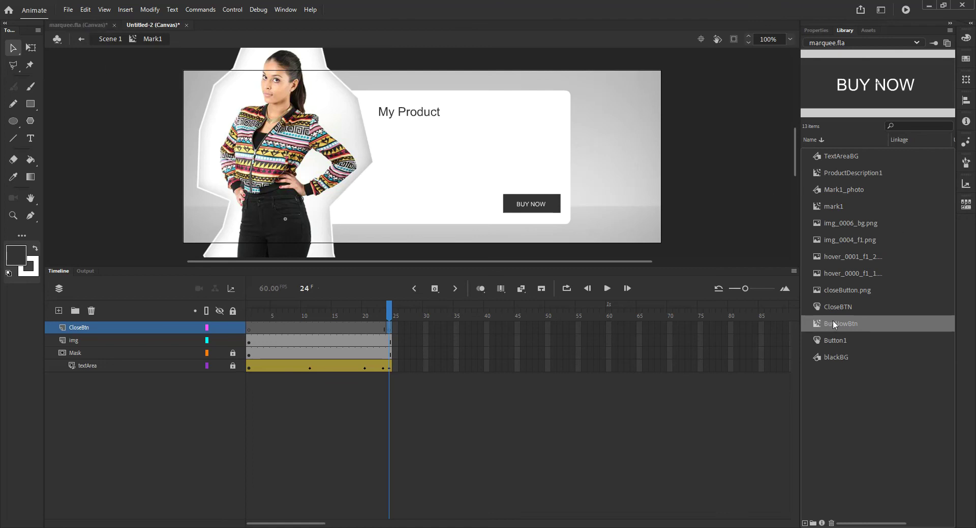
left_click(818, 341)
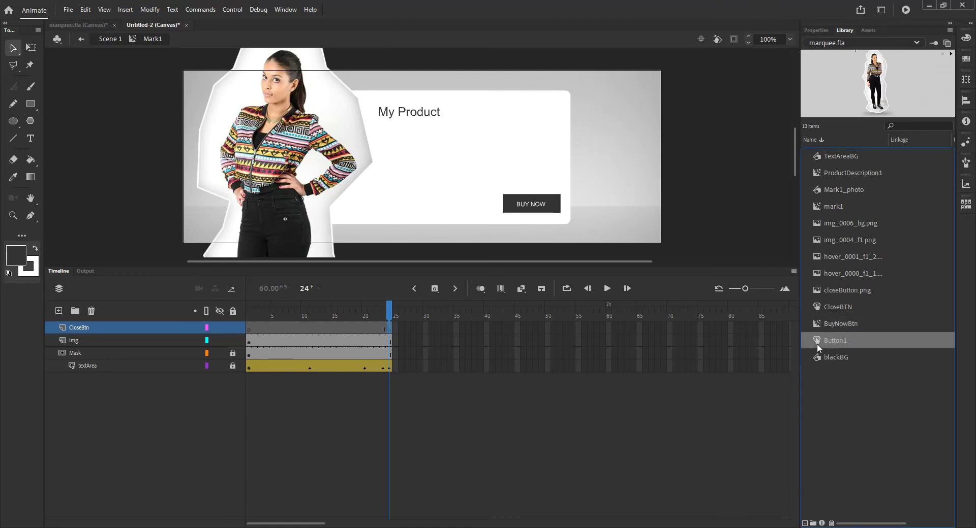
left_click(833, 309)
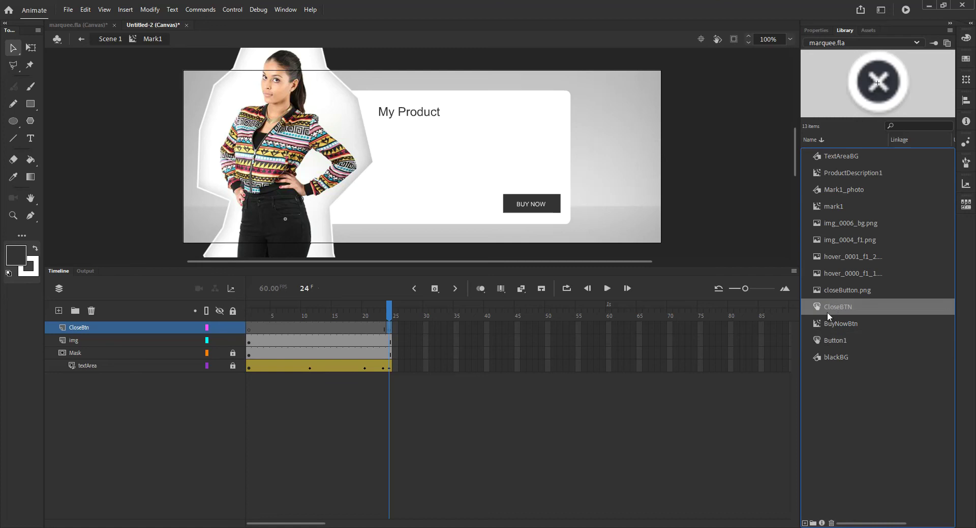
left_click_drag(813, 309, 572, 99)
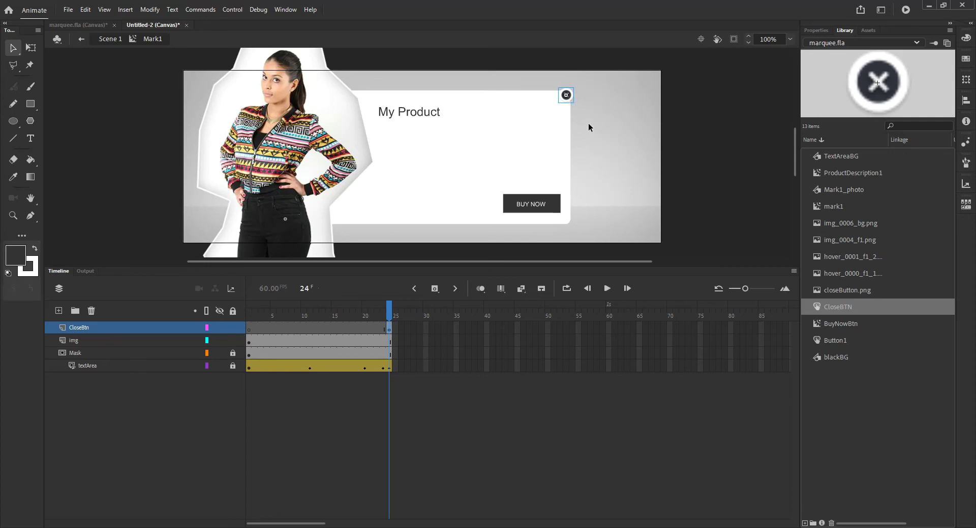
Give the close button on the text panel the instance name closeBtn
left_click(821, 30)
left_click(849, 90)
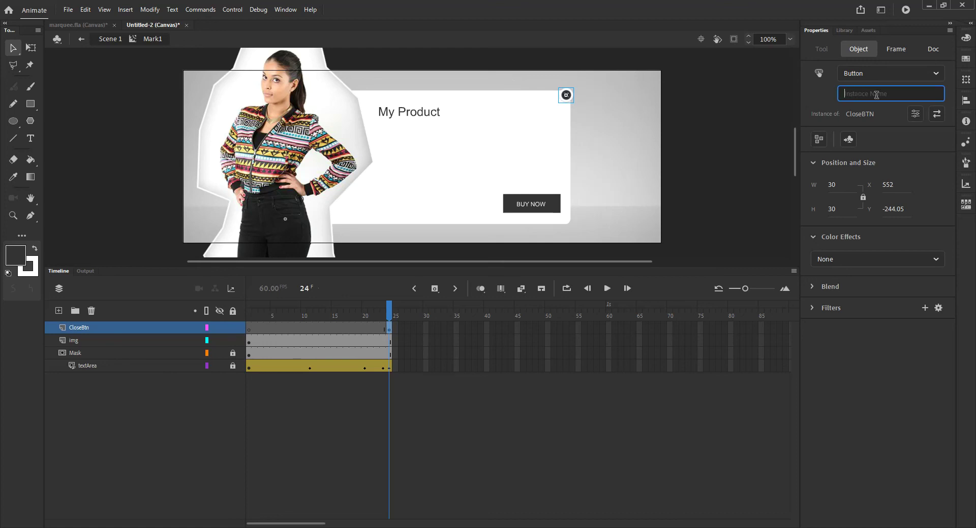
type("close")
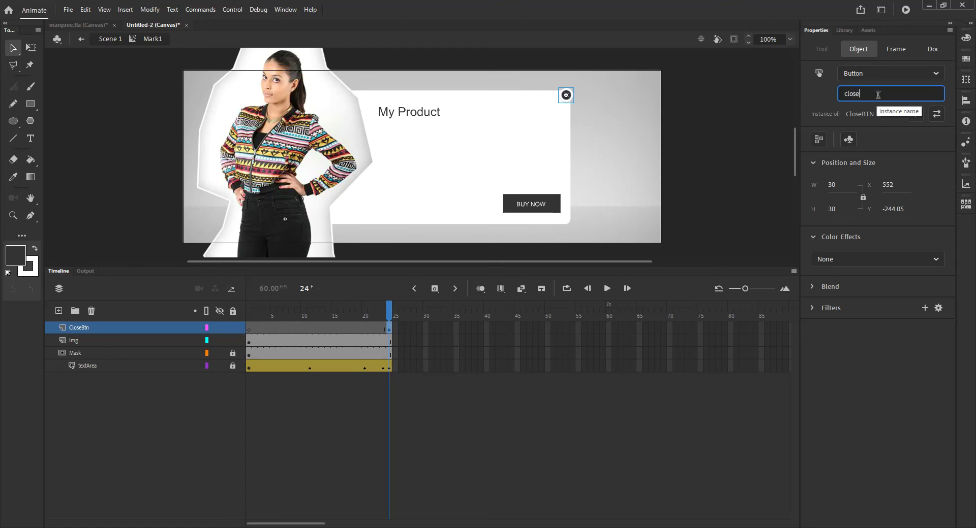
type("Btn1")
key("Return")
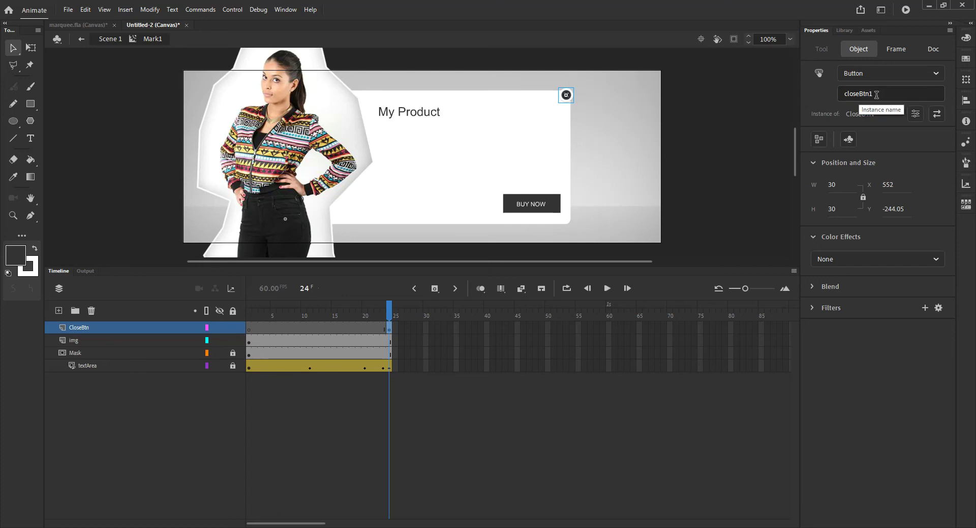
left_click(876, 92)
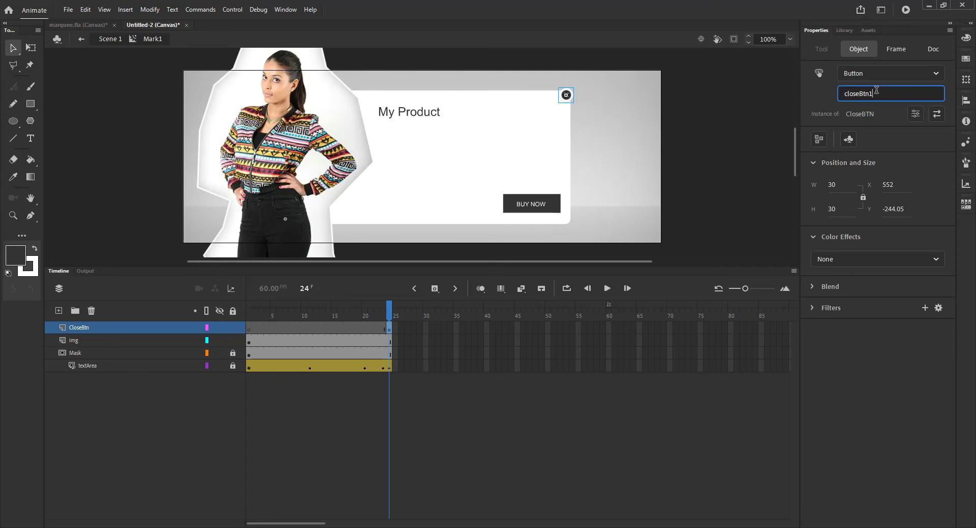
key("Return")
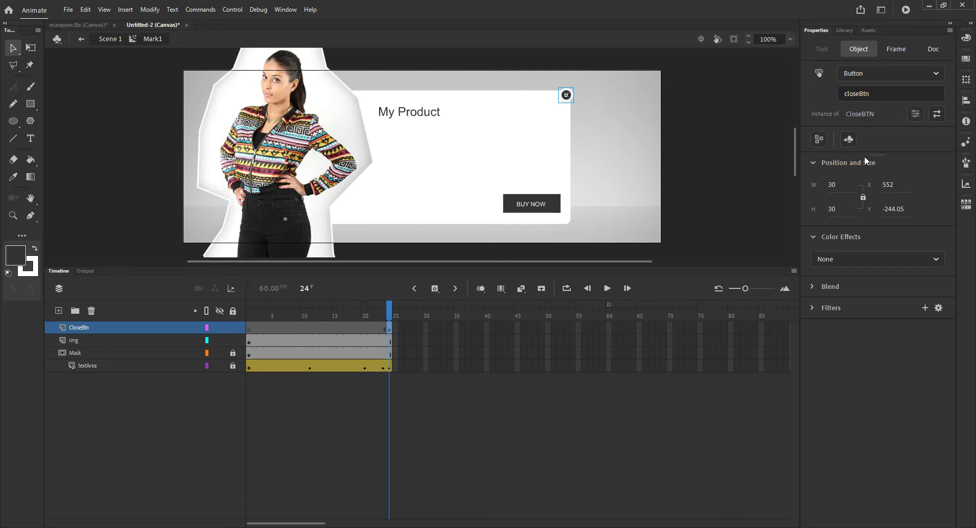